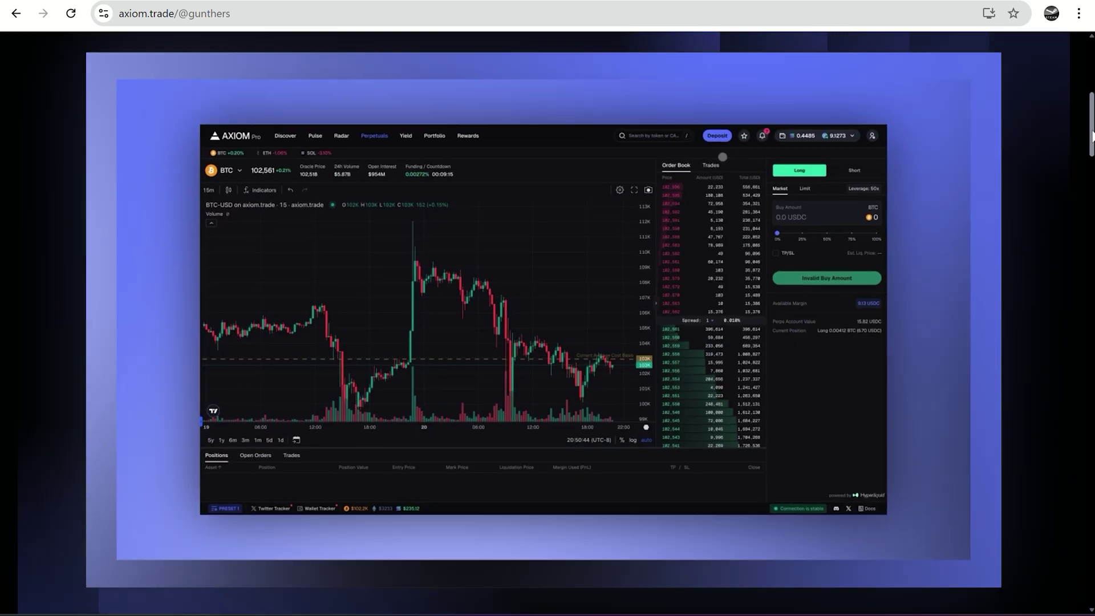
scroll(1092, 134, "up", 5)
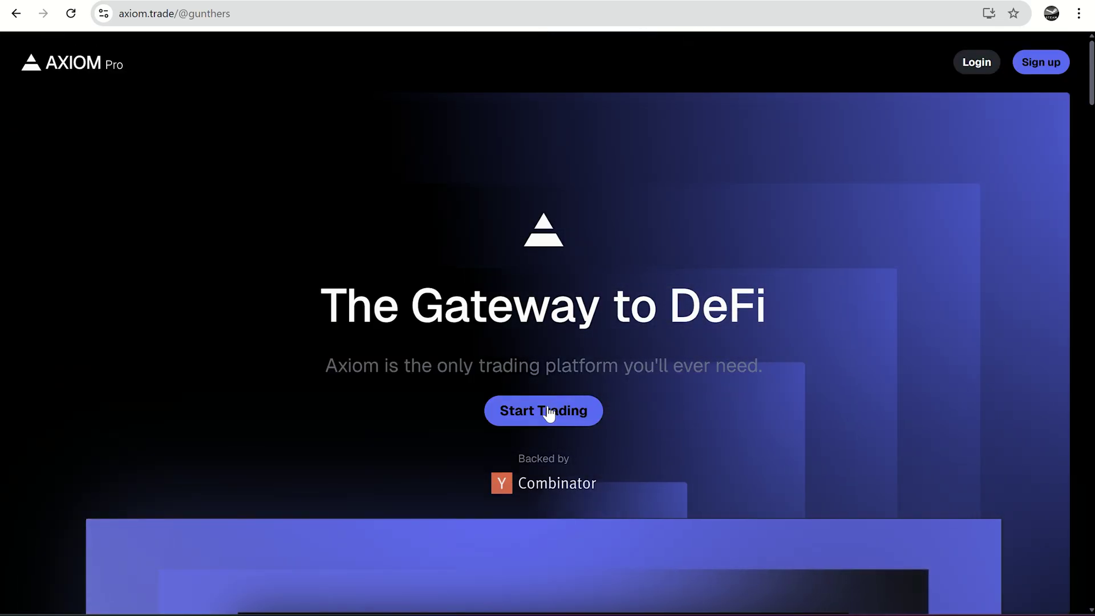
Step: Sign up with Google, deny clipboard access, and reveal the wallet recovery key
left_click(550, 414)
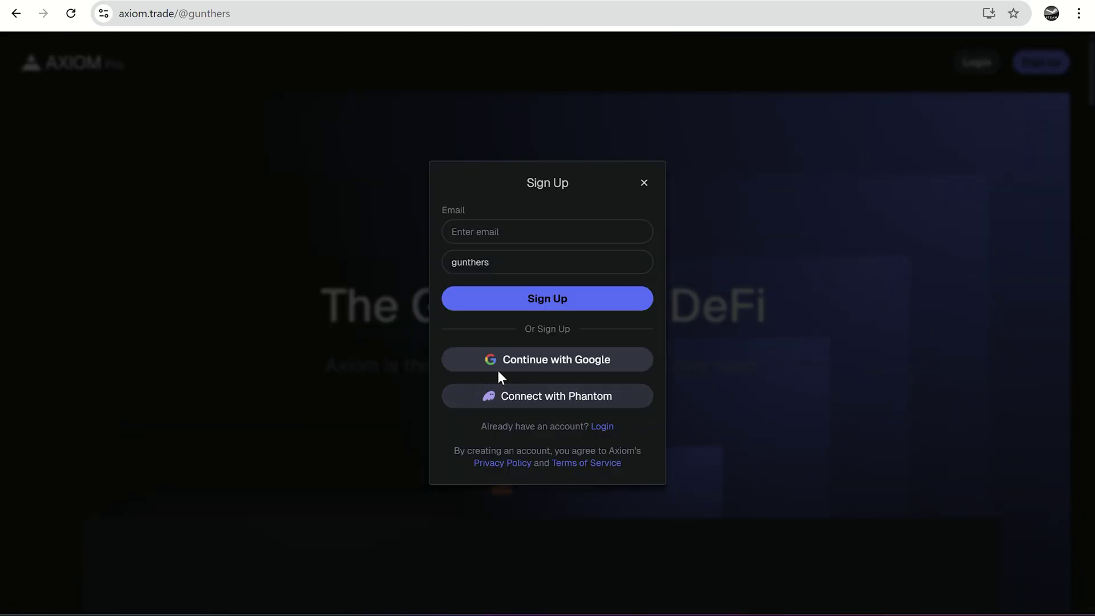
left_click(593, 364)
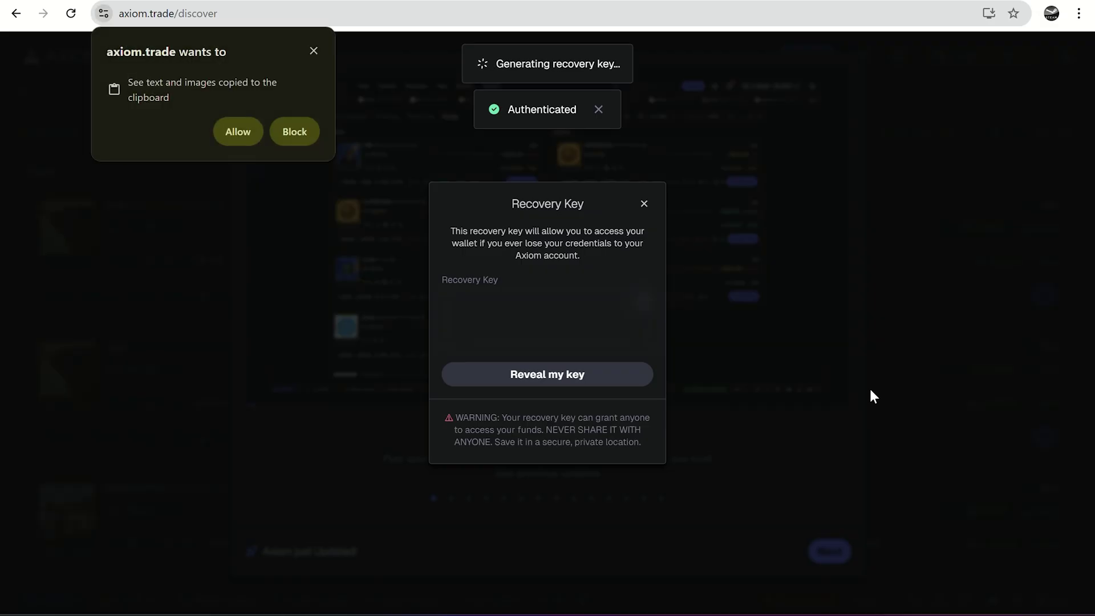
left_click(282, 137)
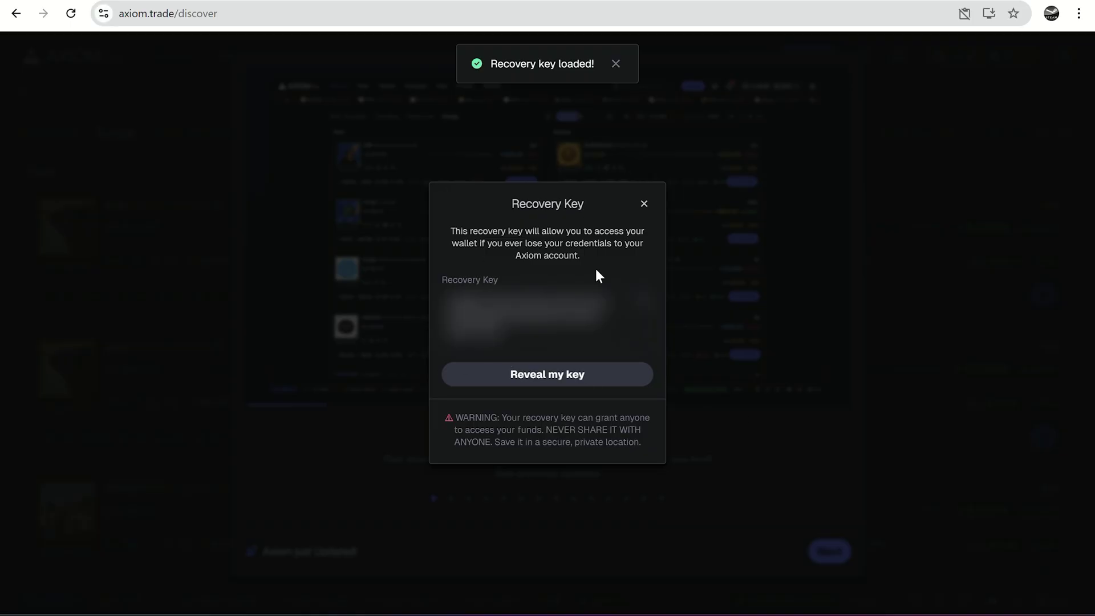
left_click(531, 372)
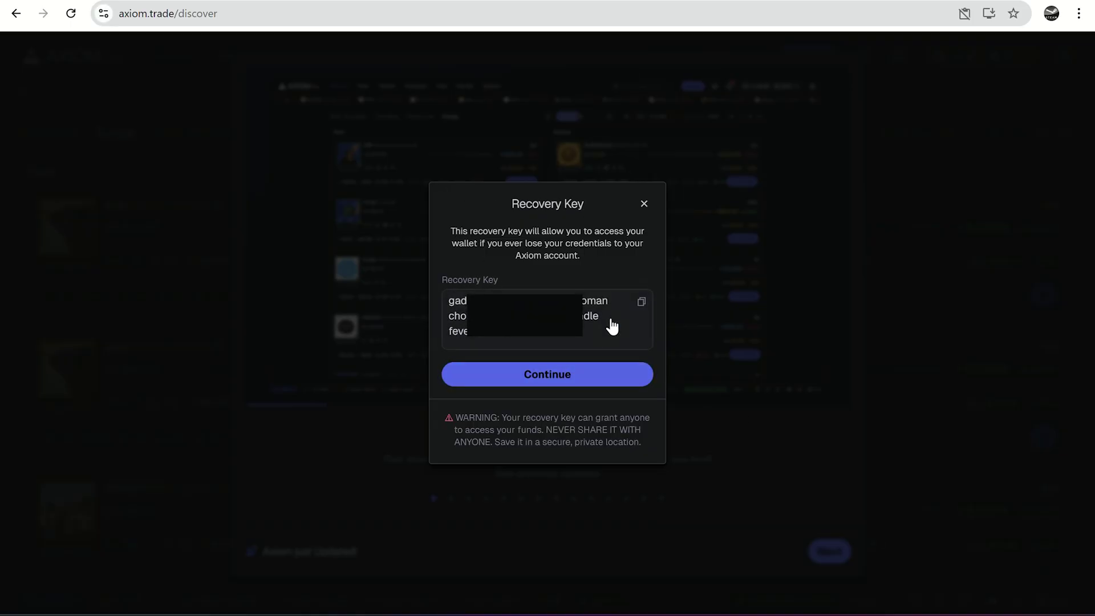
Step: Dismiss the recovery key notice and update announcement, then visit the Yield page
left_click(622, 385)
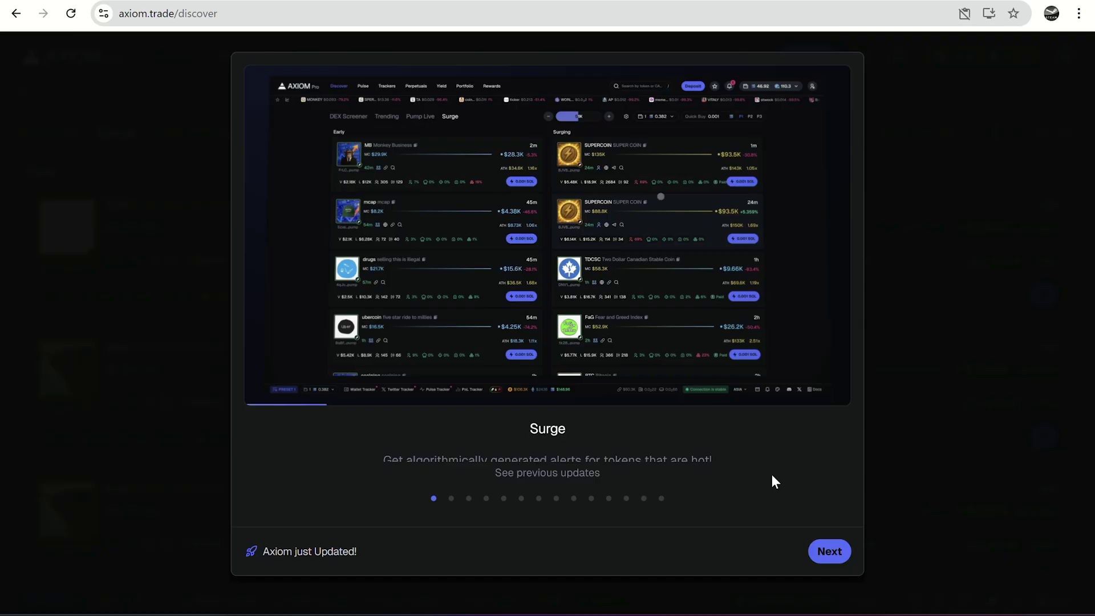
left_click(918, 462)
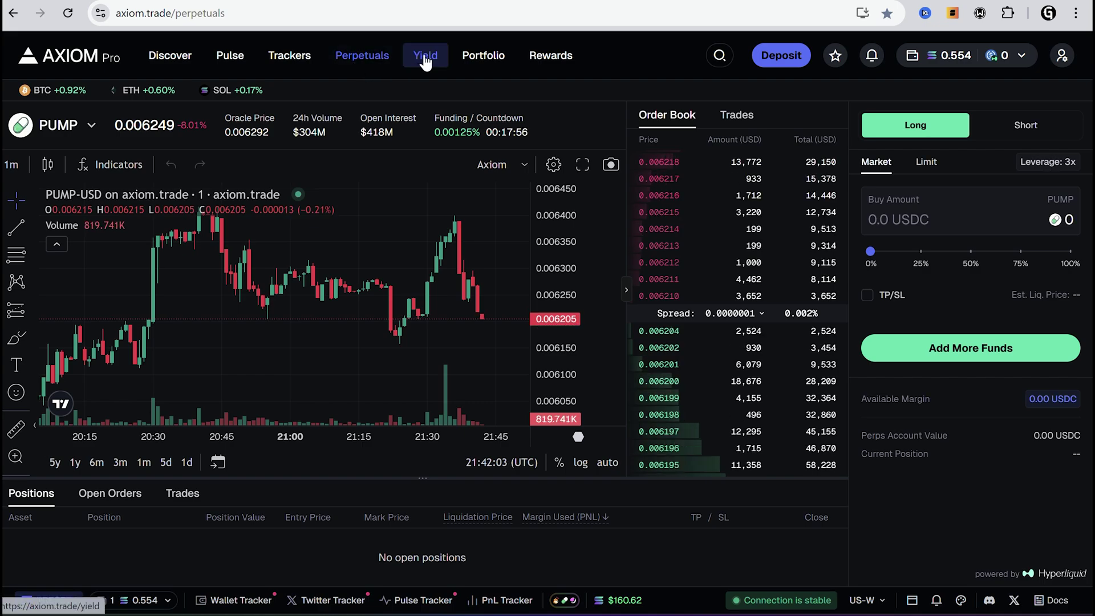
left_click(426, 57)
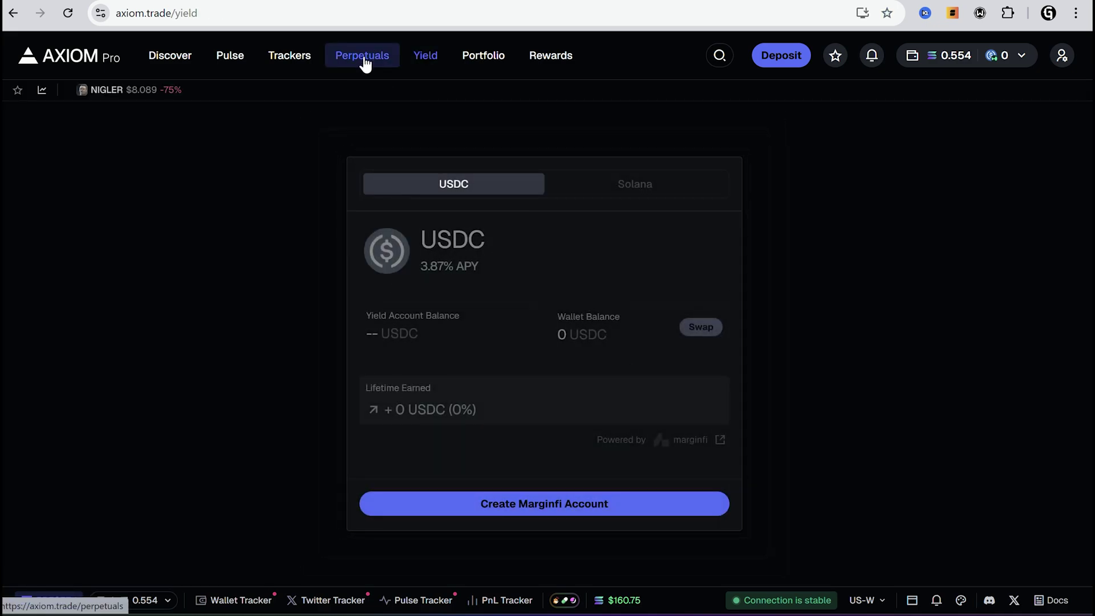
Step: On Discover, show ticker prices, rank trending by 1m then 5m, and view Surge alerts
left_click(159, 67)
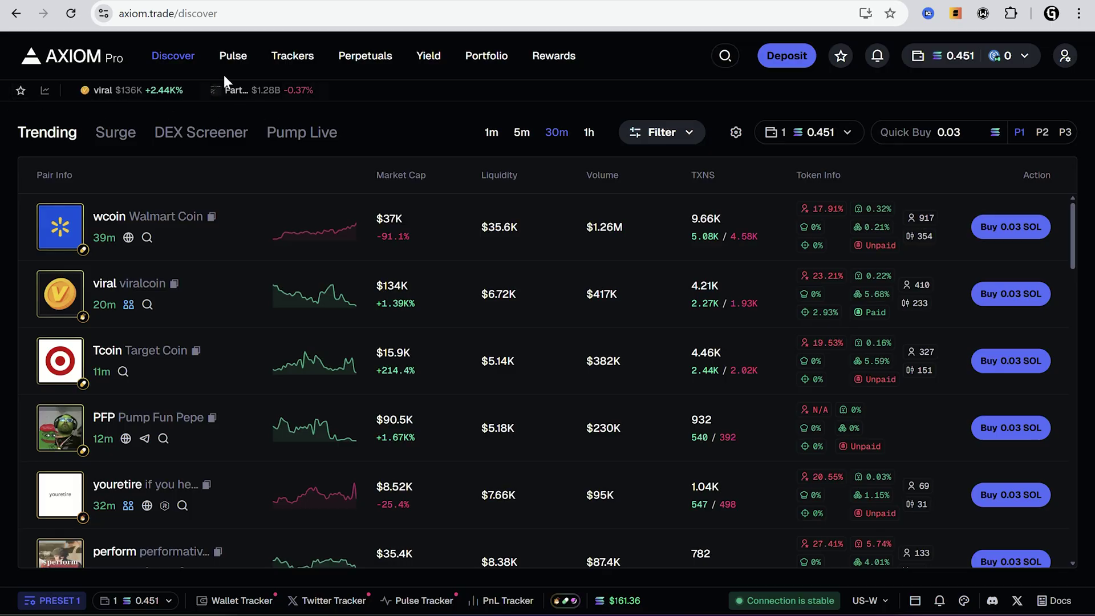
left_click(45, 90)
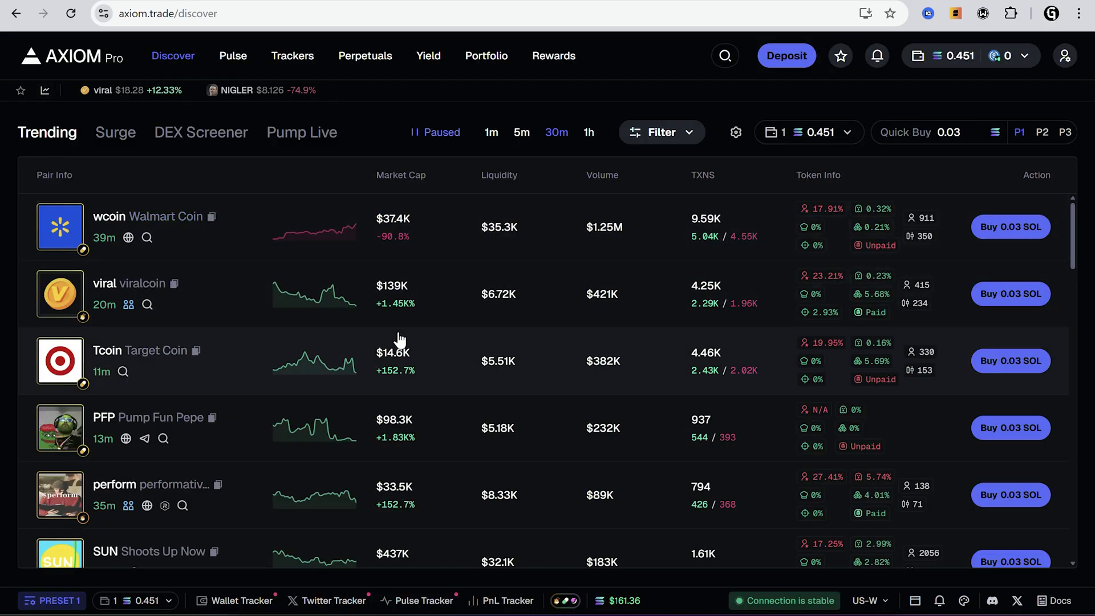
left_click(494, 135)
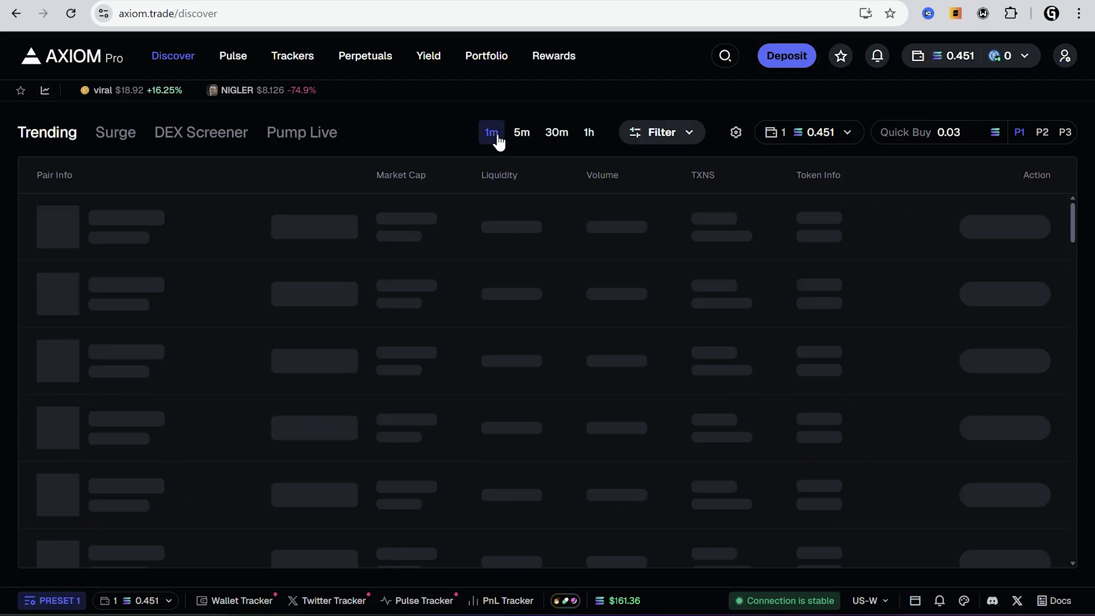
left_click(521, 134)
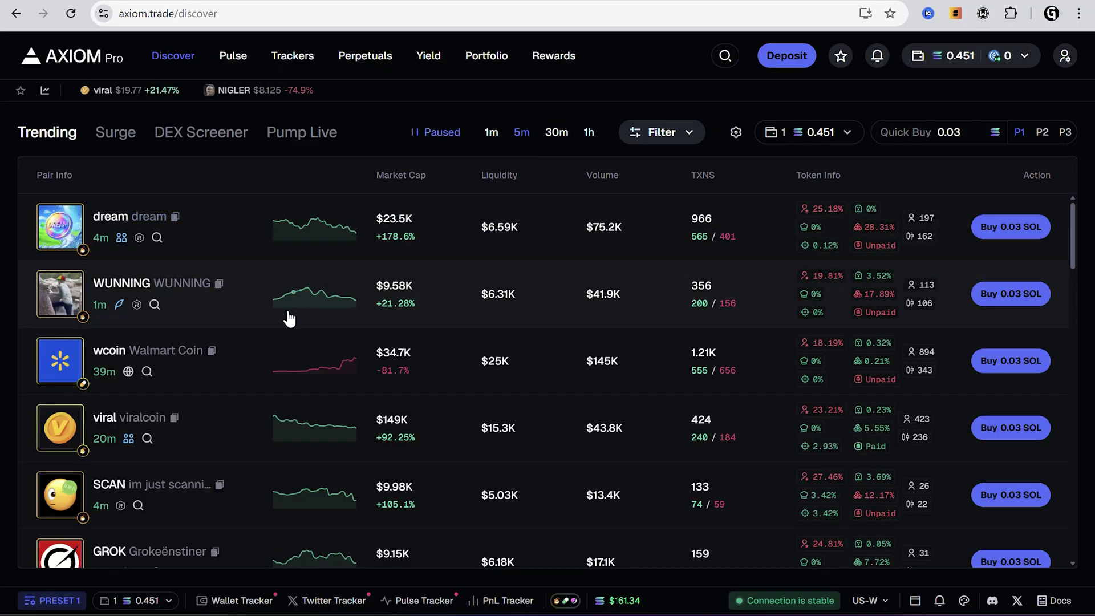
left_click(116, 134)
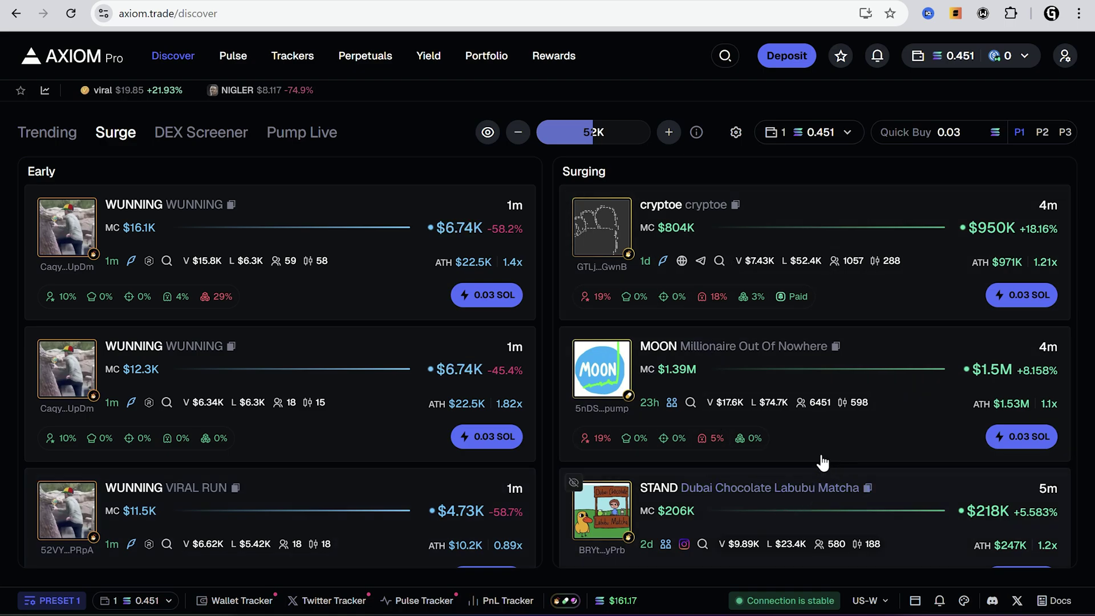
scroll(835, 458, "down", 3)
scroll(849, 462, "up", 3)
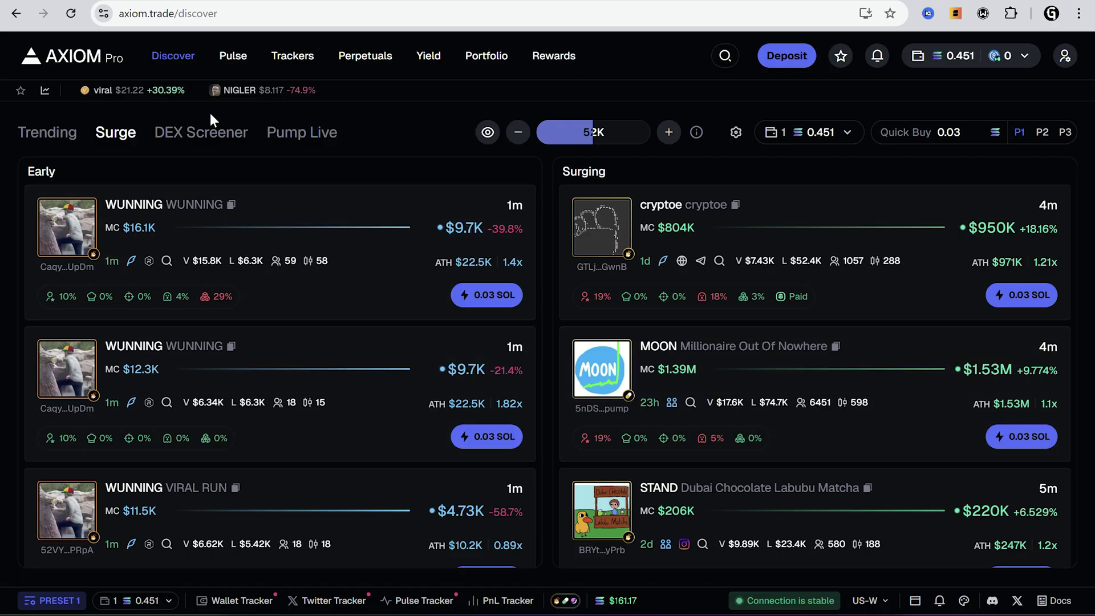
Step: Browse the DEX Screener pair table and the Pump Live stream cards
left_click(209, 137)
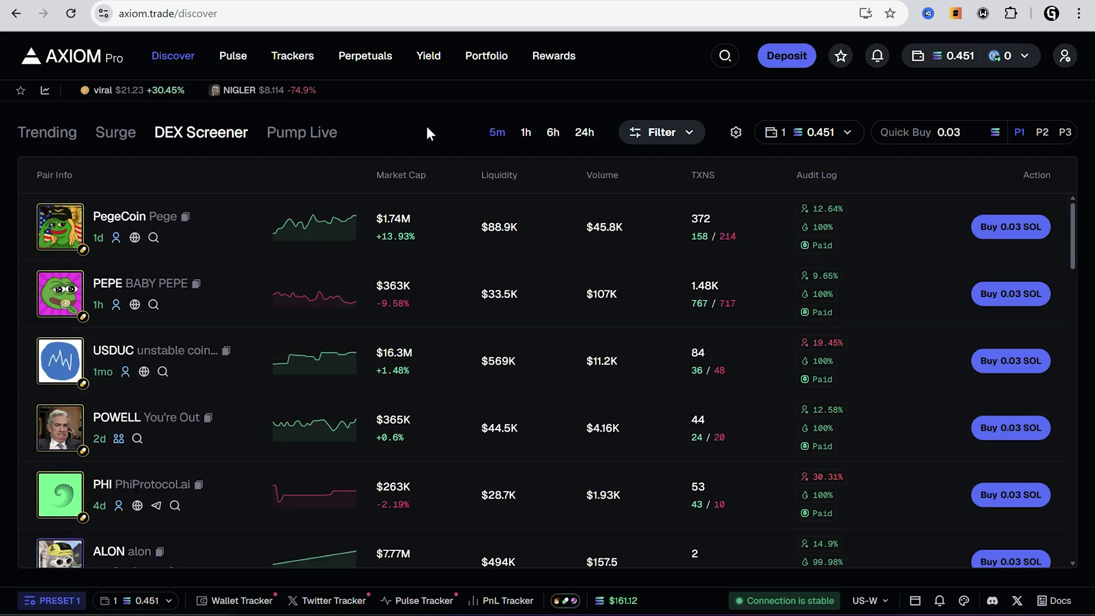
left_click(303, 131)
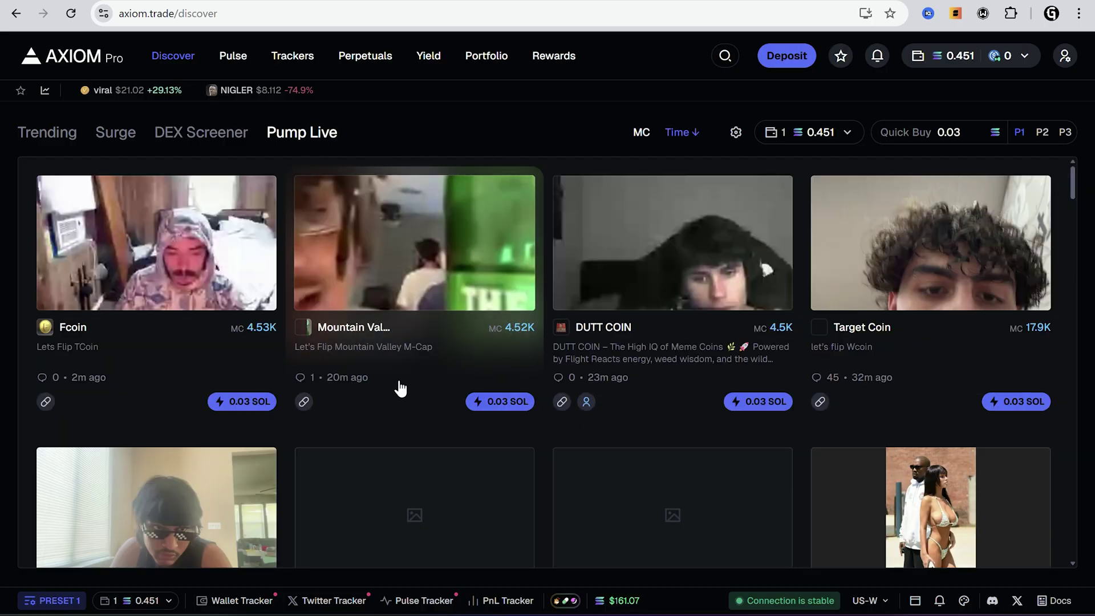
scroll(484, 376, "down", 3)
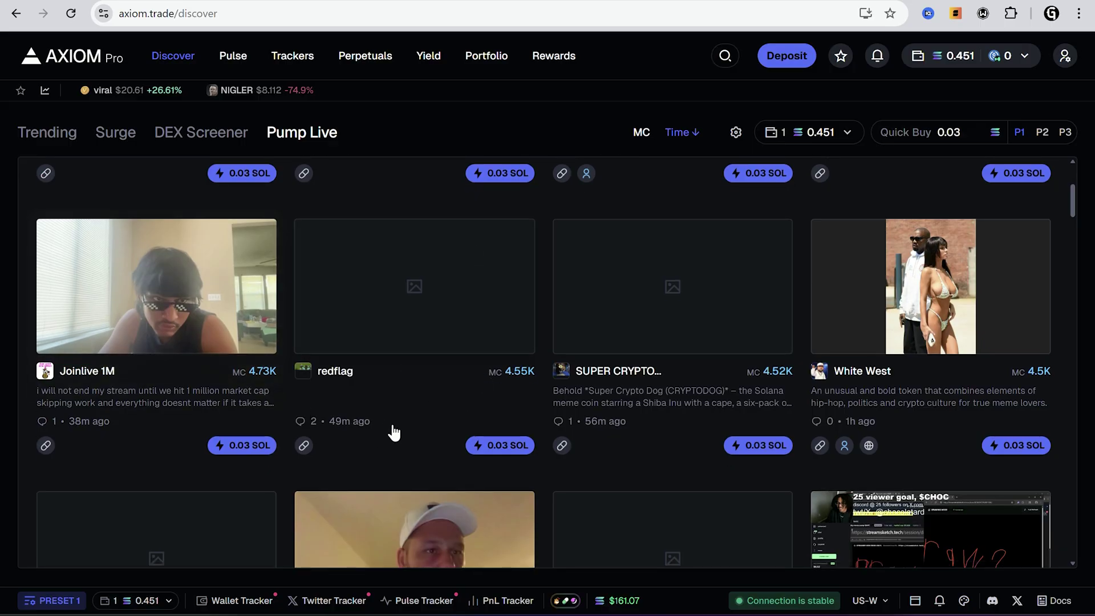
scroll(394, 433, "up", 3)
Step: Rank Trending tokens over 1 hour and briefly check X posts about the 97¢ token
left_click(48, 134)
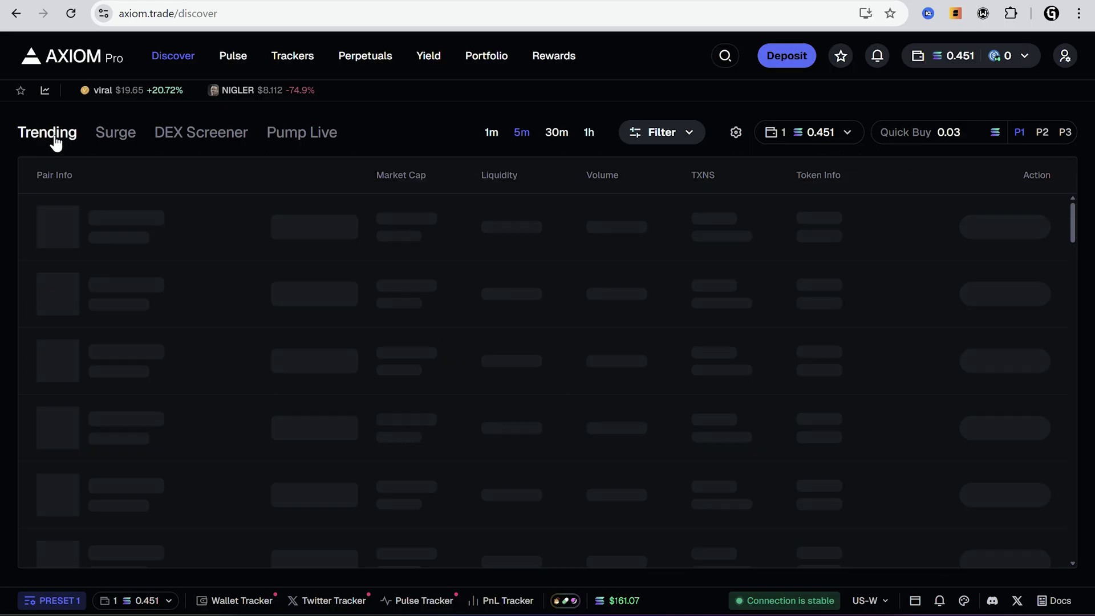
left_click(587, 134)
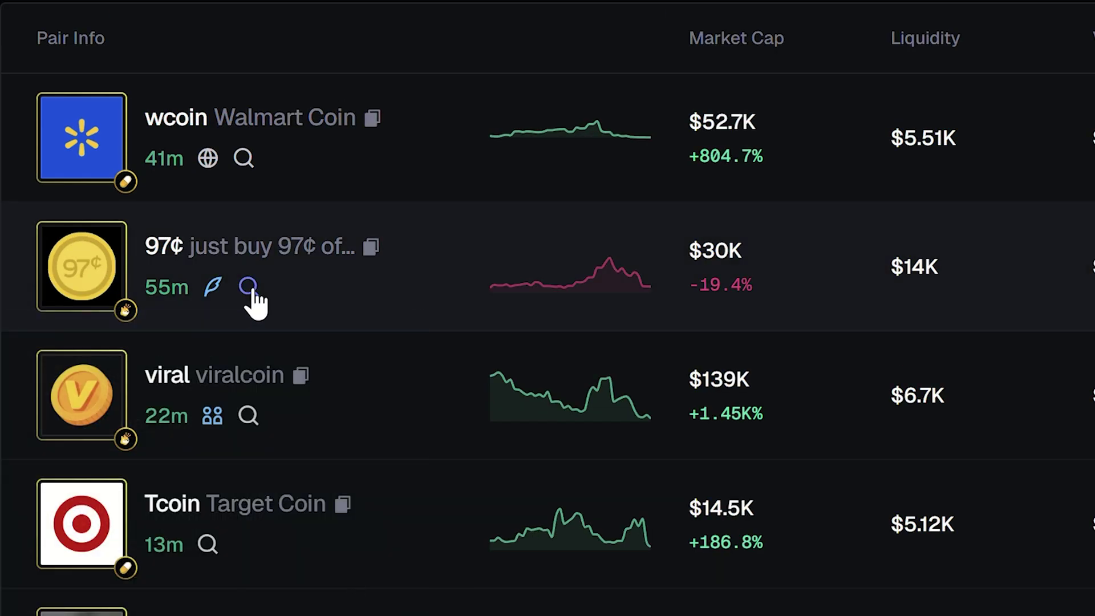
left_click(247, 287)
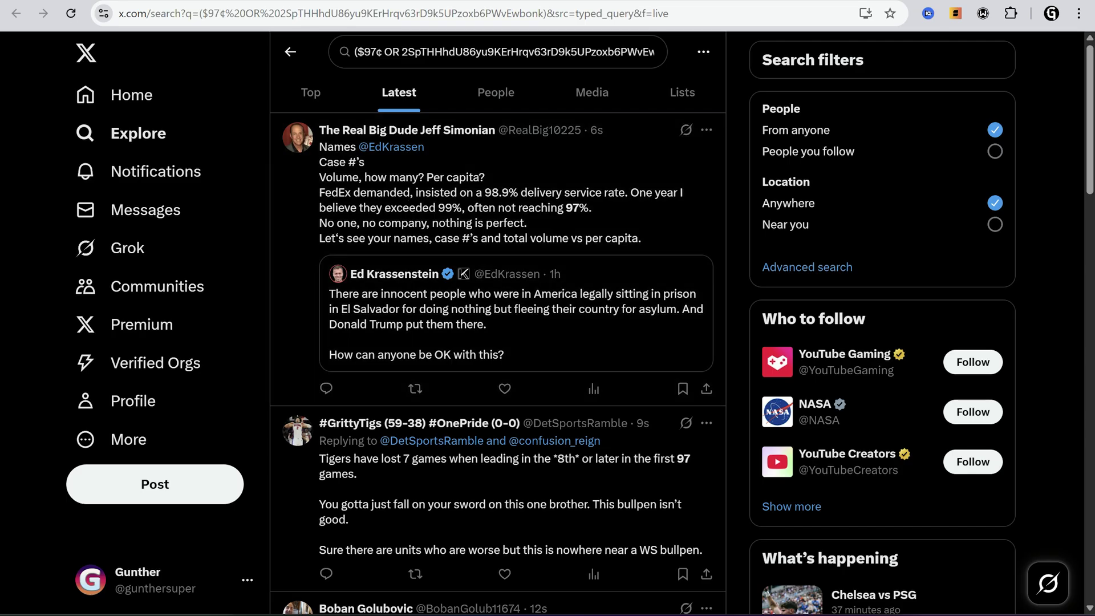
key("ctrl+w")
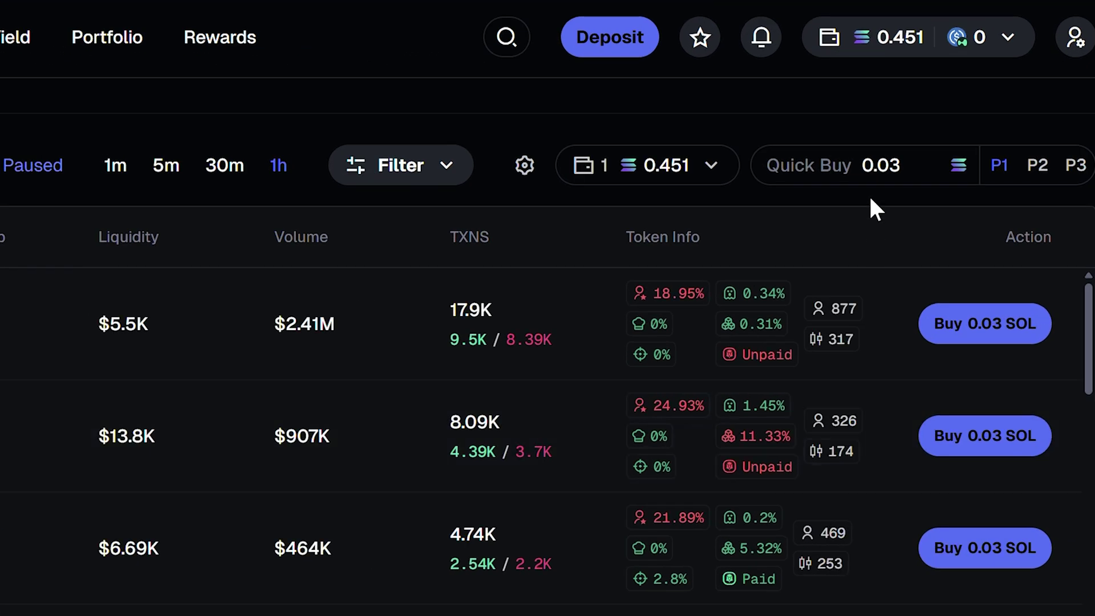
Step: Set quick-buy to 0.1 SOL and save Preset 1 with 20% slippage and Auto Fee on
left_click_drag(893, 162, 909, 165)
key("BackSpace")
key("BackSpace")
type("1")
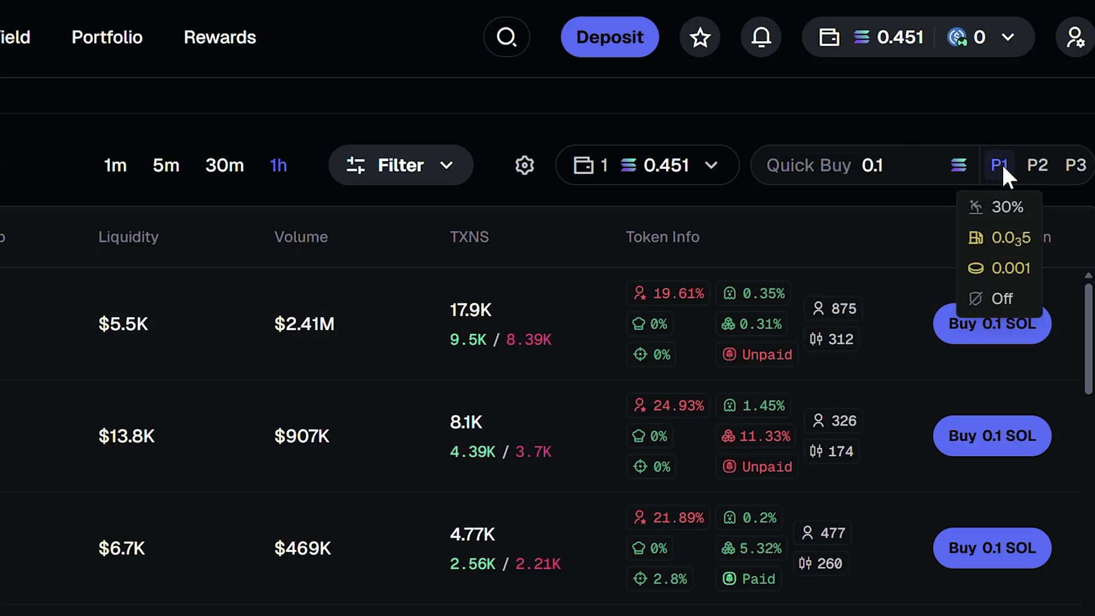
left_click(1002, 163)
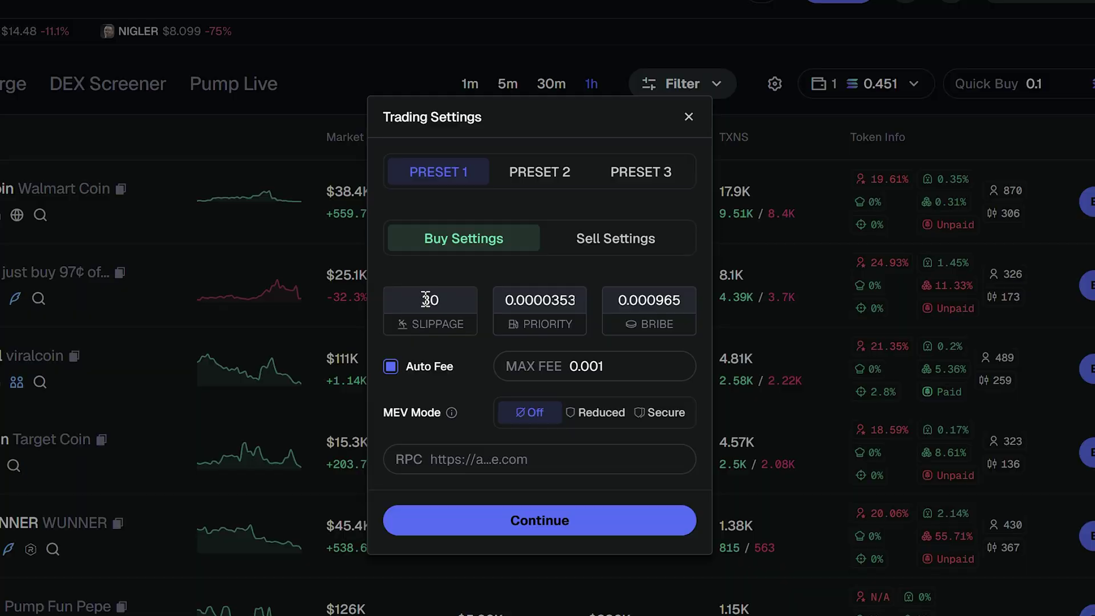
left_click_drag(424, 300, 450, 297)
type("2")
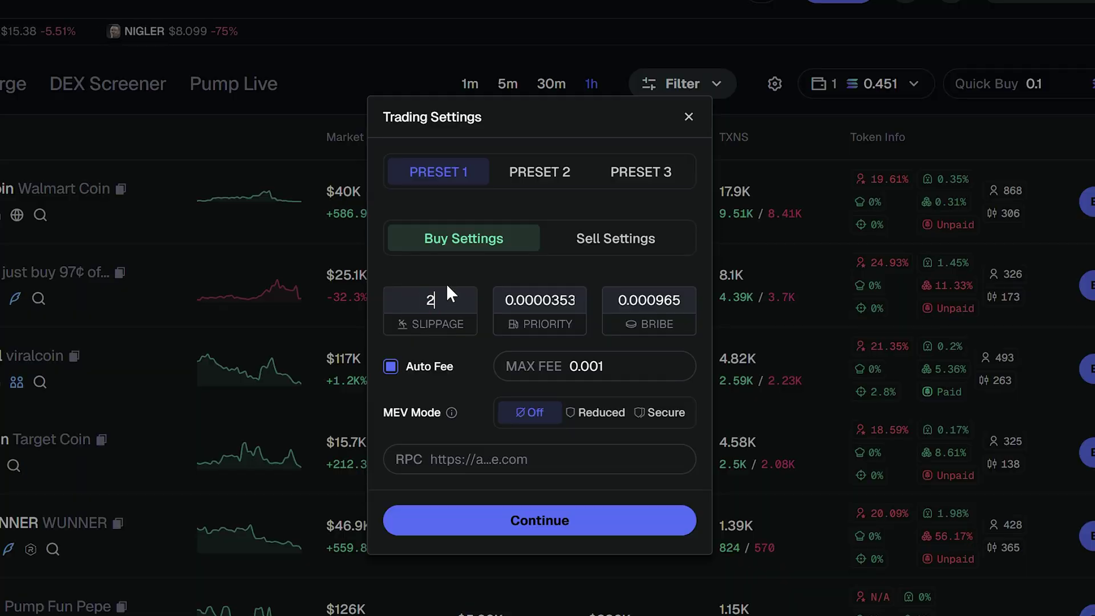
type("0")
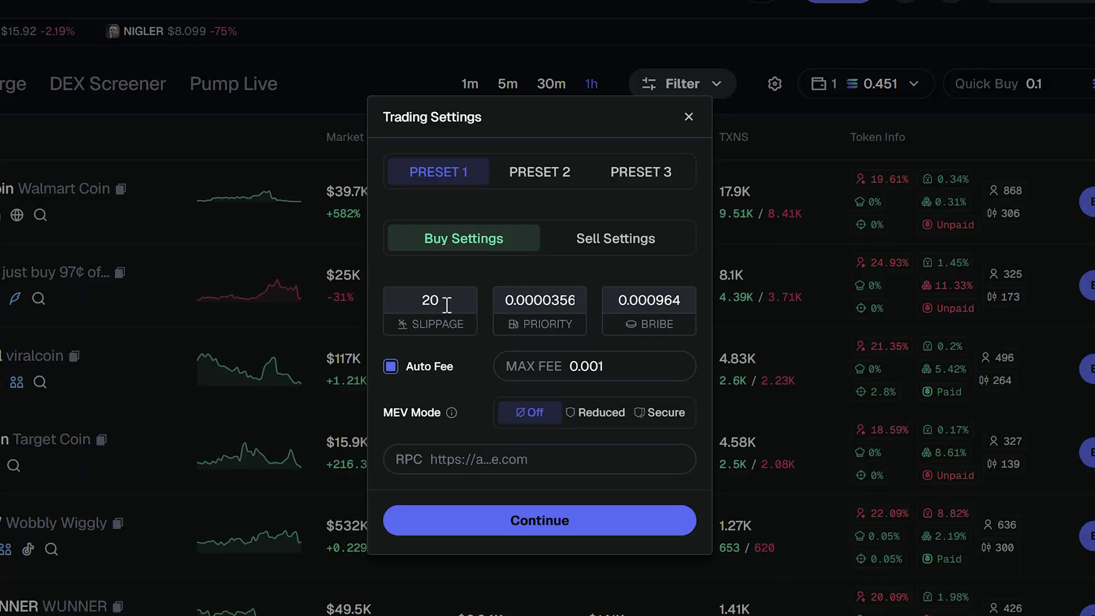
left_click_drag(550, 300, 560, 302)
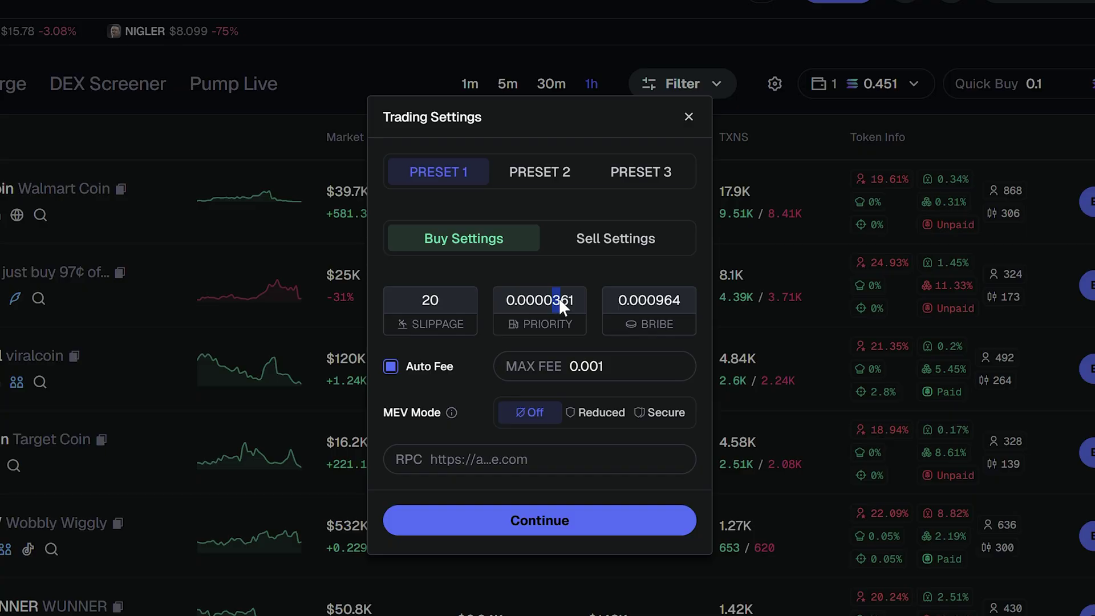
left_click(561, 306)
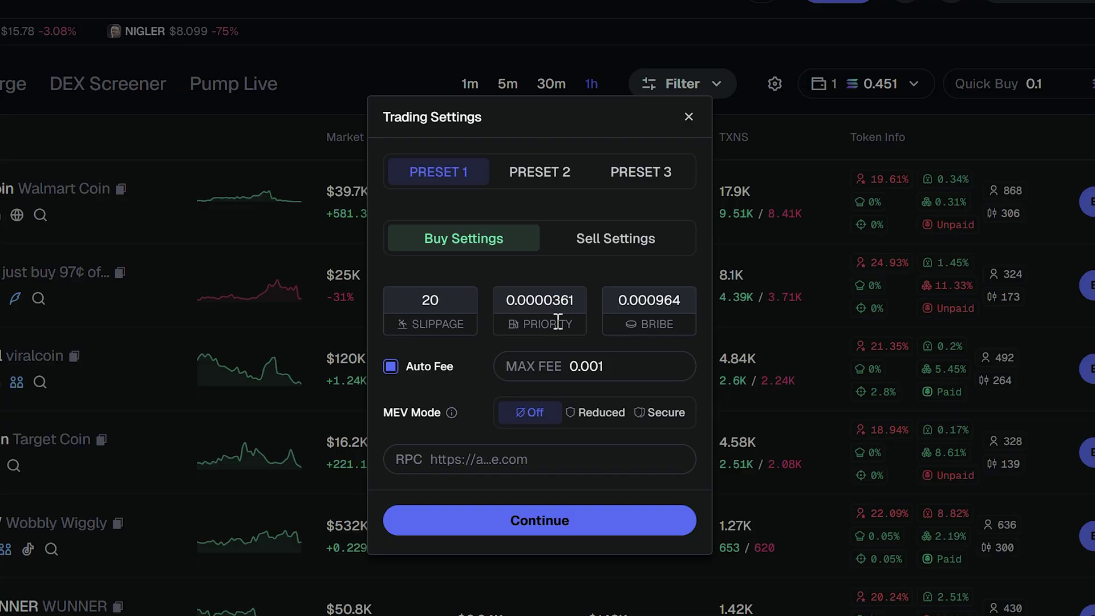
left_click(390, 367)
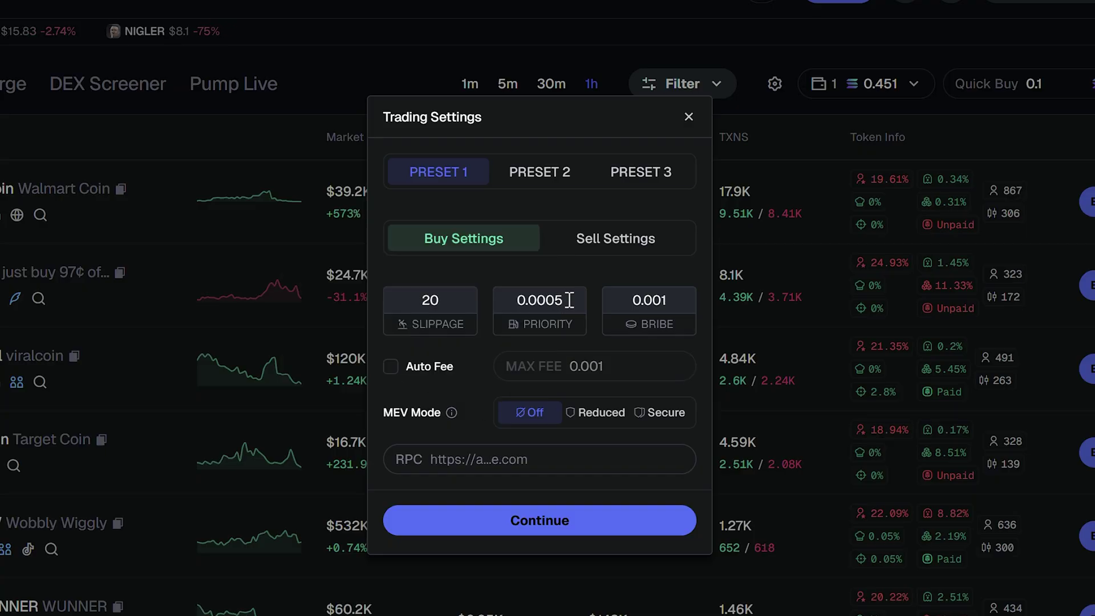
left_click(390, 366)
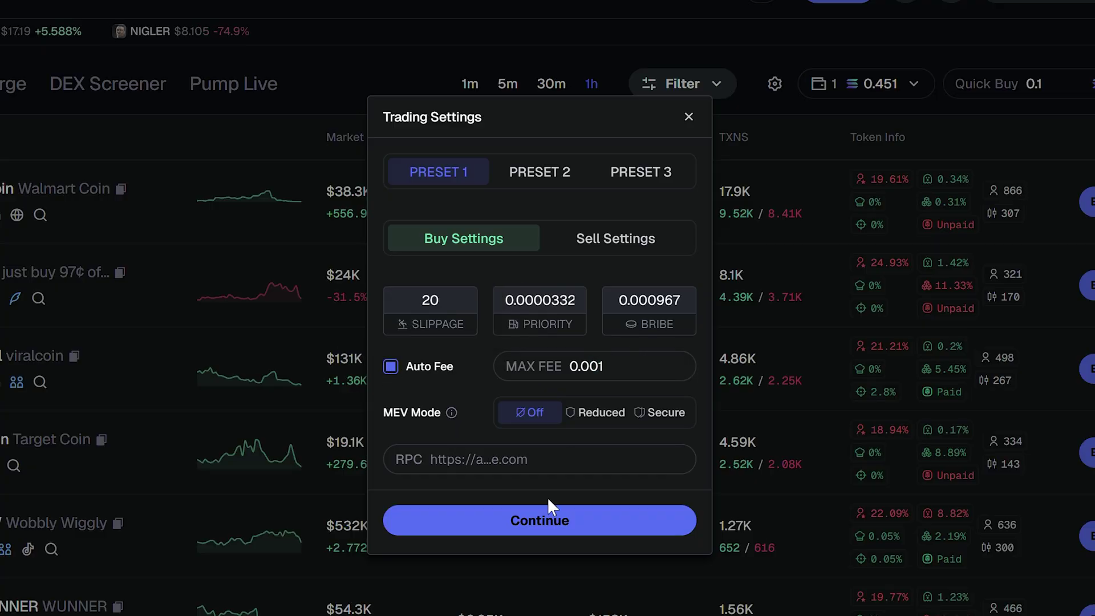
left_click(547, 513)
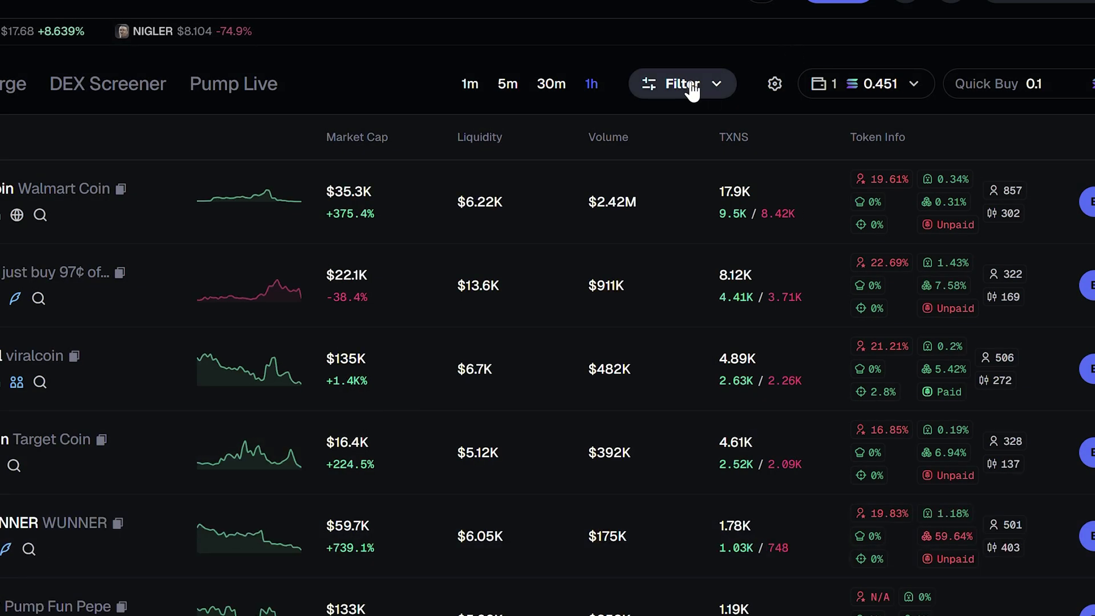
Step: Filter Trending by max top-10 holders and at most 5% bundlers, then buy 0.1 SOL of Bog
left_click(688, 84)
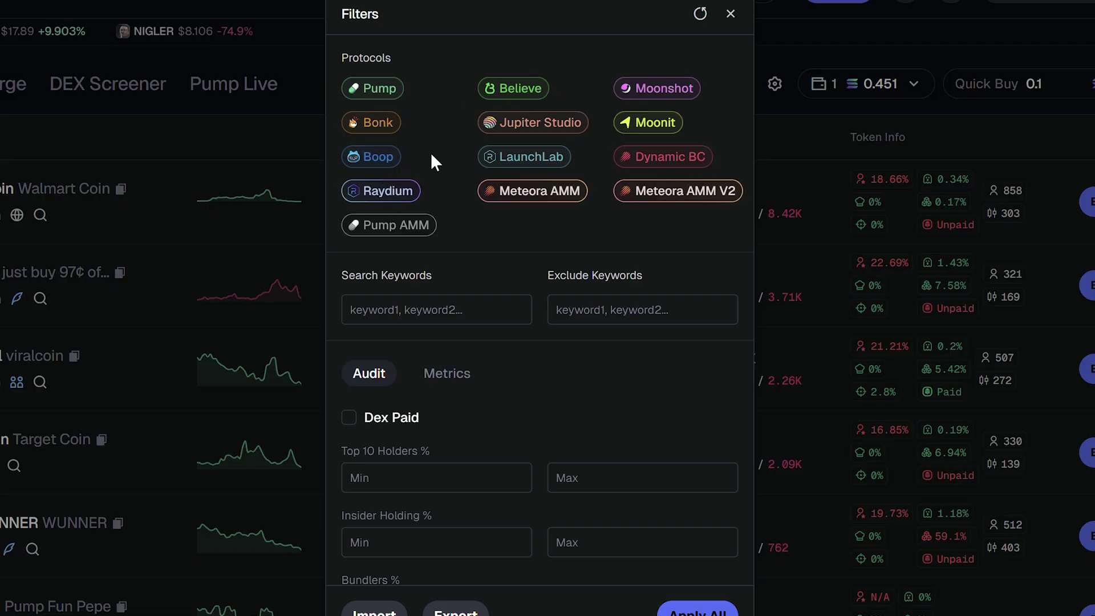
left_click(602, 309)
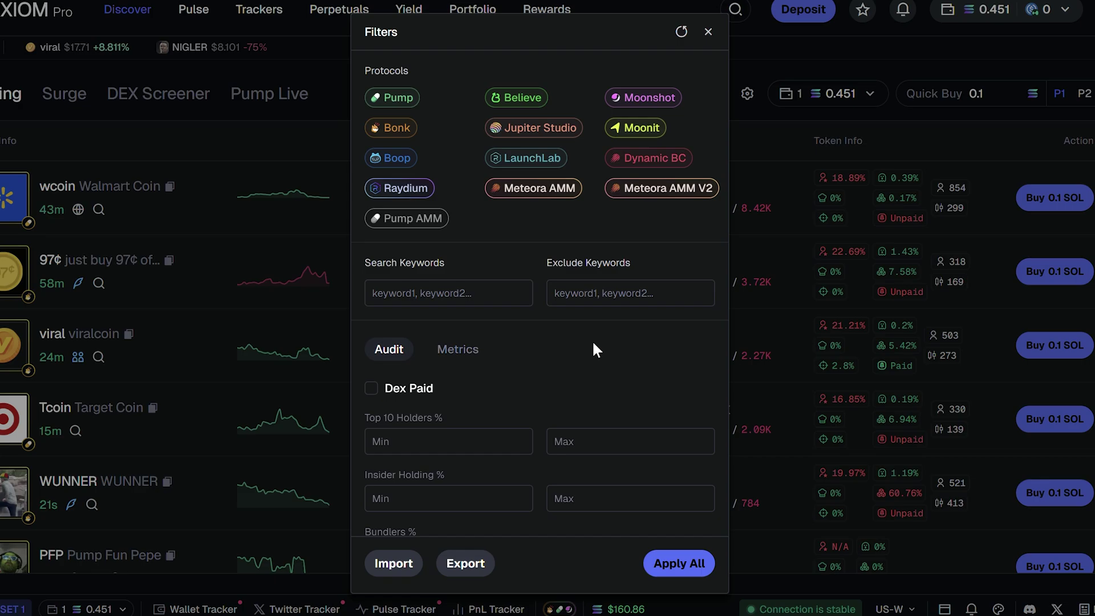
left_click(616, 441)
type("20")
scroll(521, 468, "down", 1)
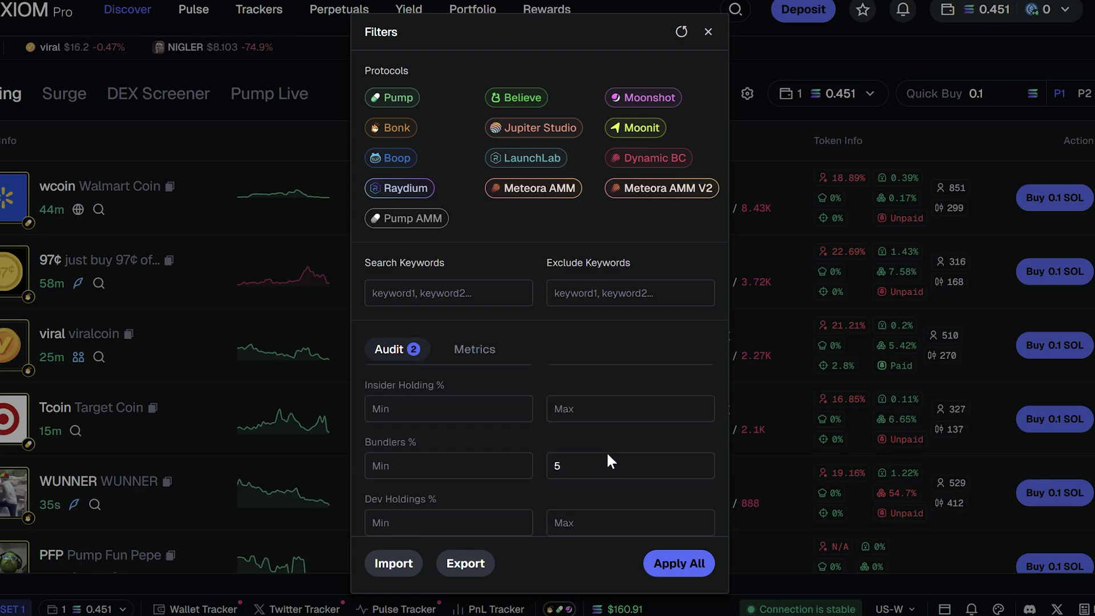
scroll(598, 446, "down", 2)
left_click(680, 563)
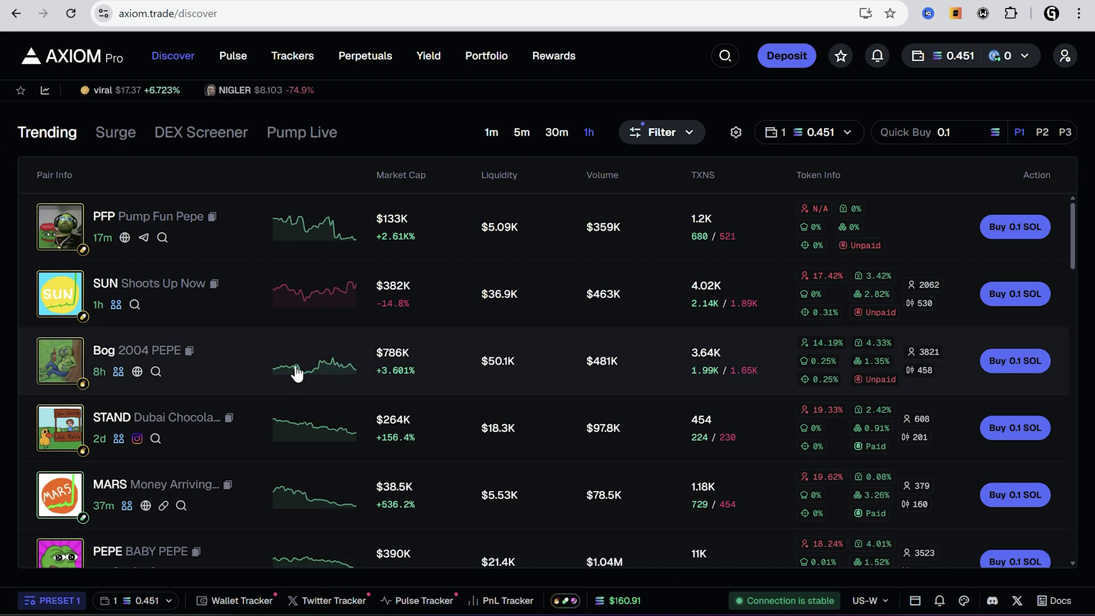
left_click(1019, 360)
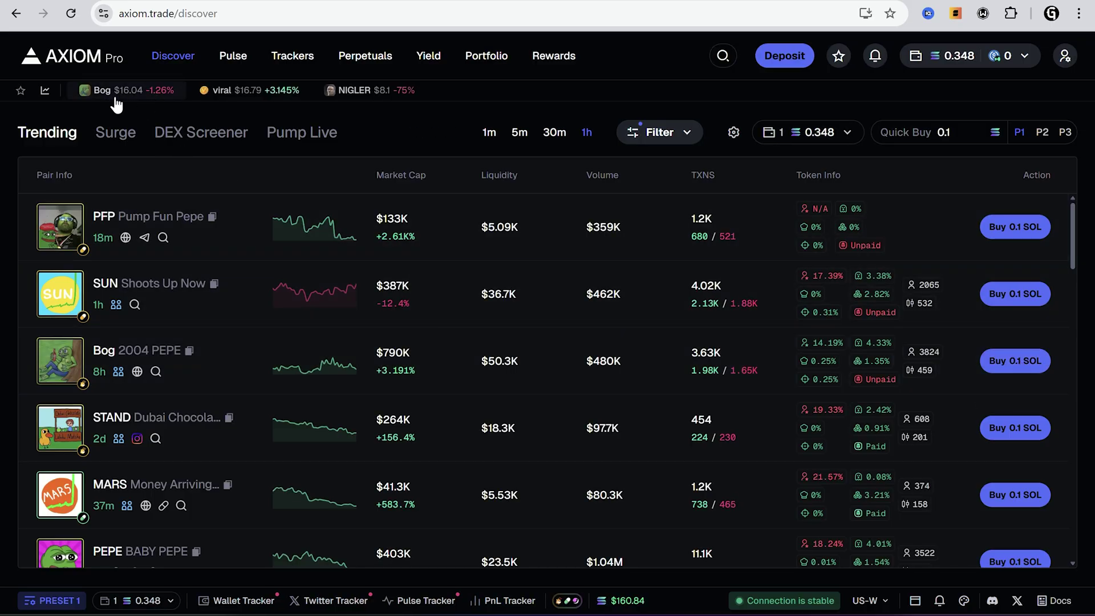
Step: On Bog's token page, review its Orders, Holders and Top Traders tabs
left_click(102, 93)
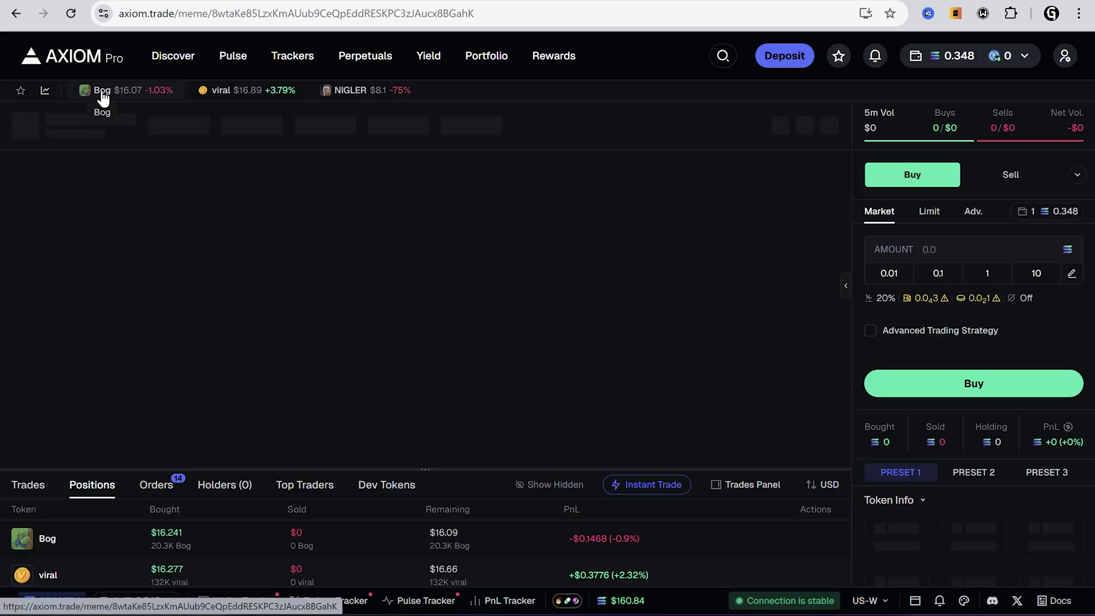
scroll(878, 519, "down", 2)
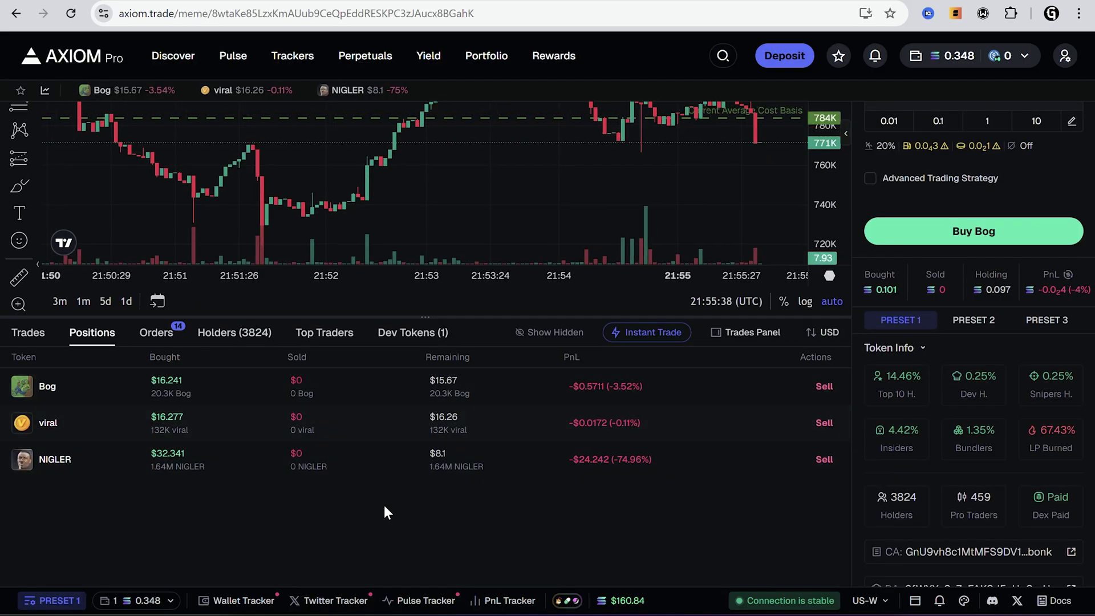
scroll(400, 528, "up", 2)
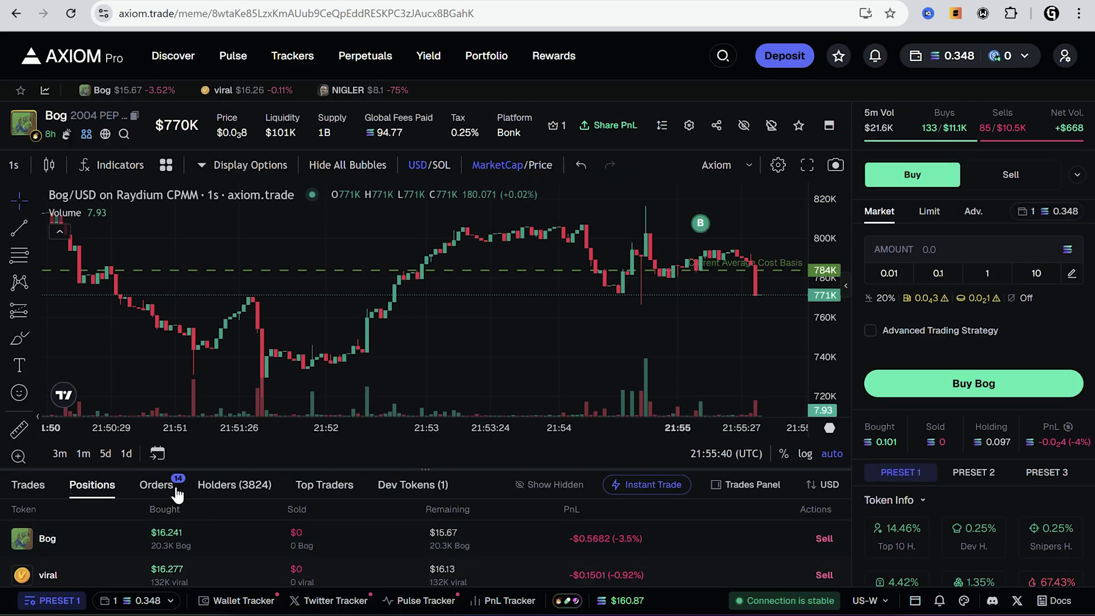
left_click(157, 484)
scroll(979, 543, "down", 1)
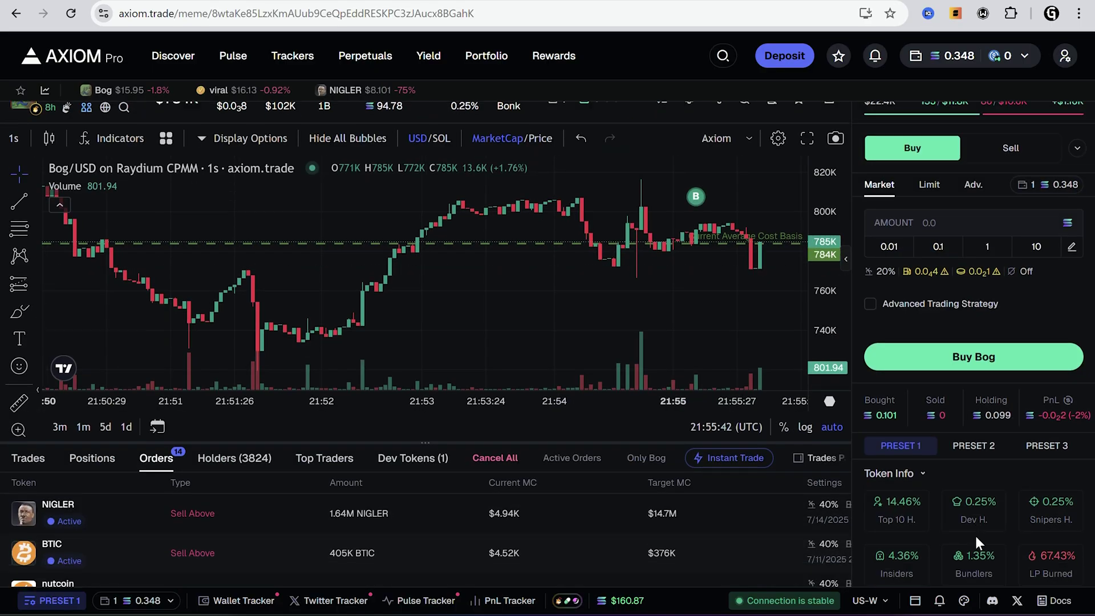
scroll(391, 396, "down", 3)
scroll(396, 454, "down", 3)
left_click(235, 254)
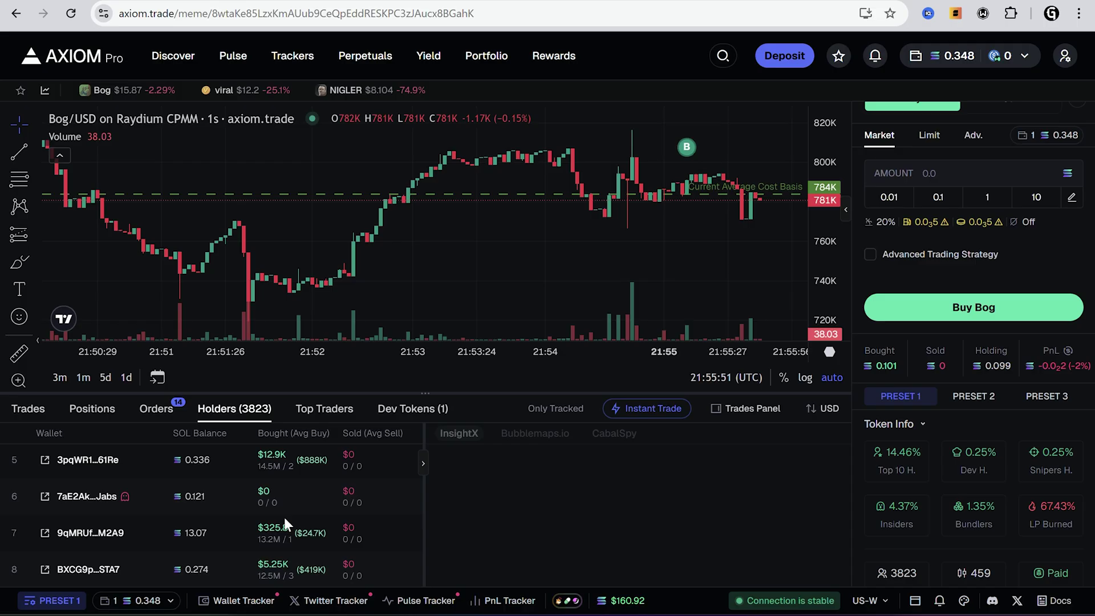
scroll(448, 411, "down", 2)
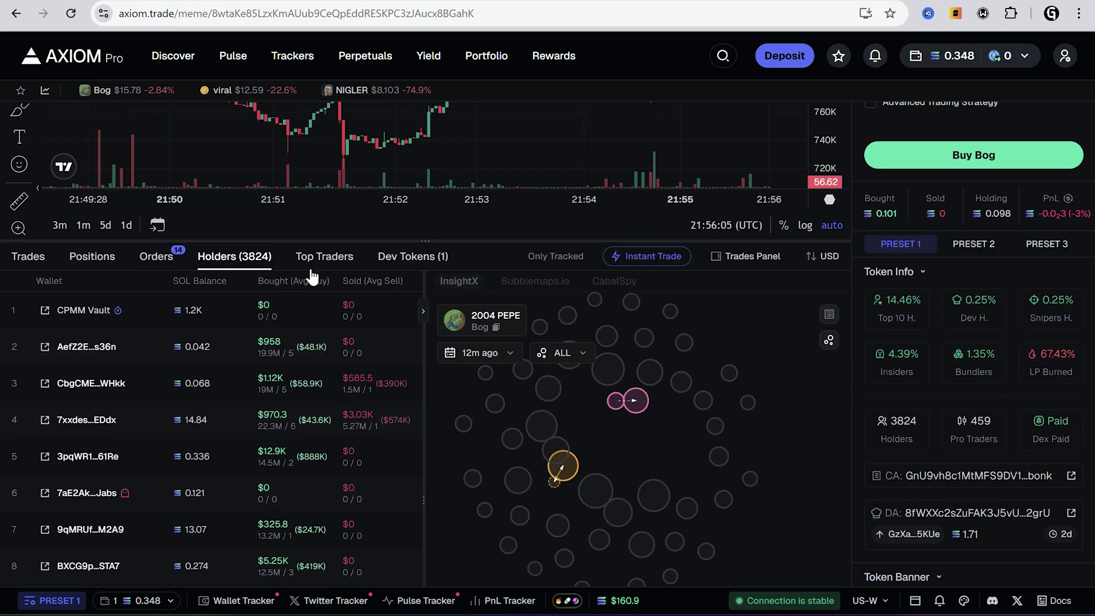
left_click(318, 258)
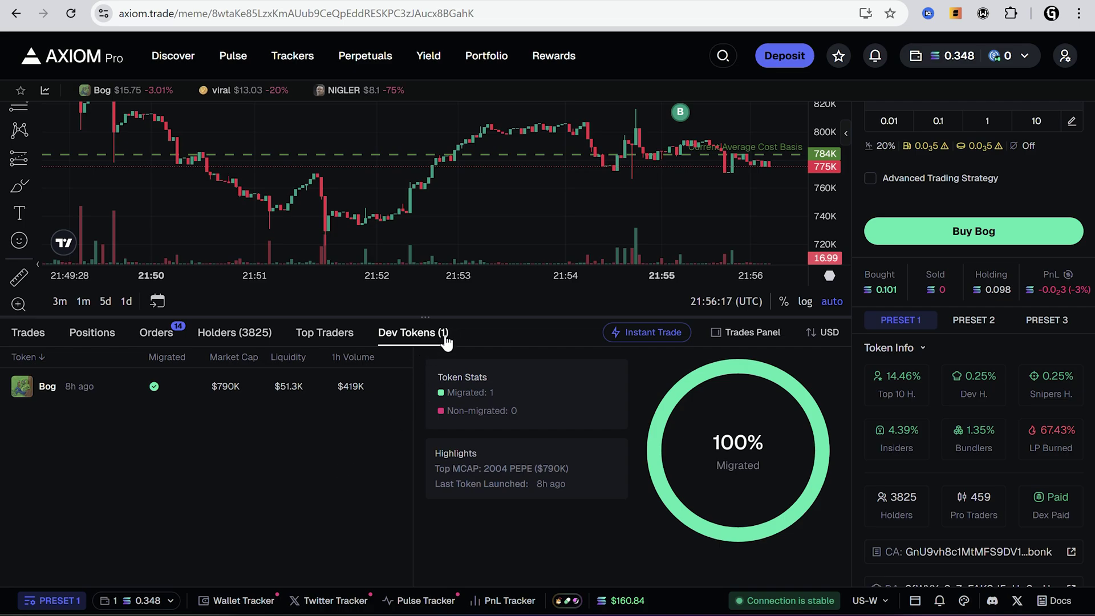
Step: Place a limit sell of 100% of Bog at +50%, a $1.15M market cap
left_click(92, 338)
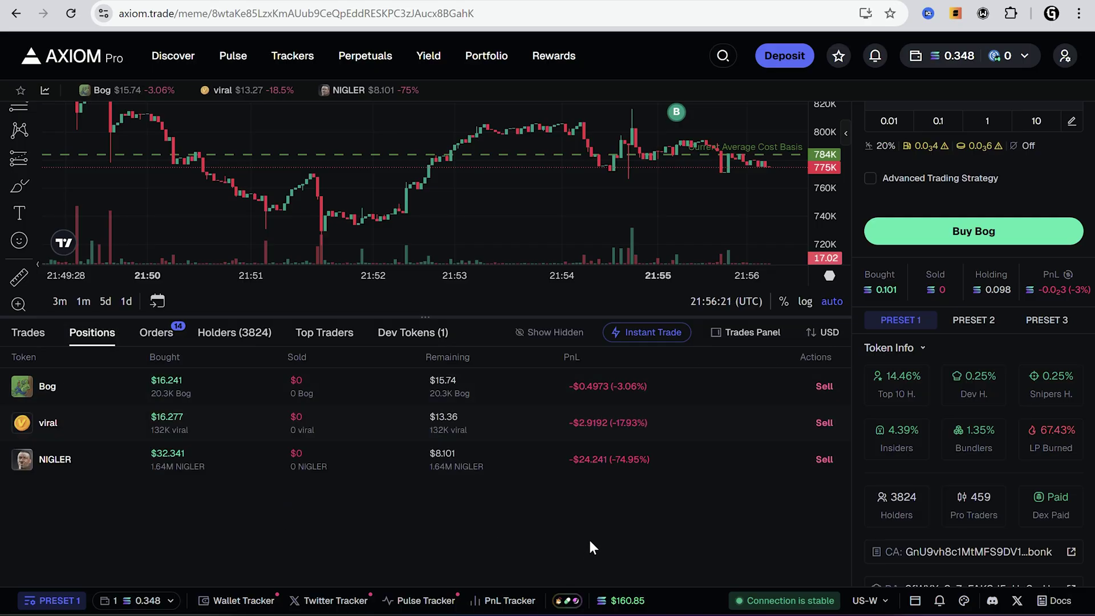
scroll(590, 546, "up", 2)
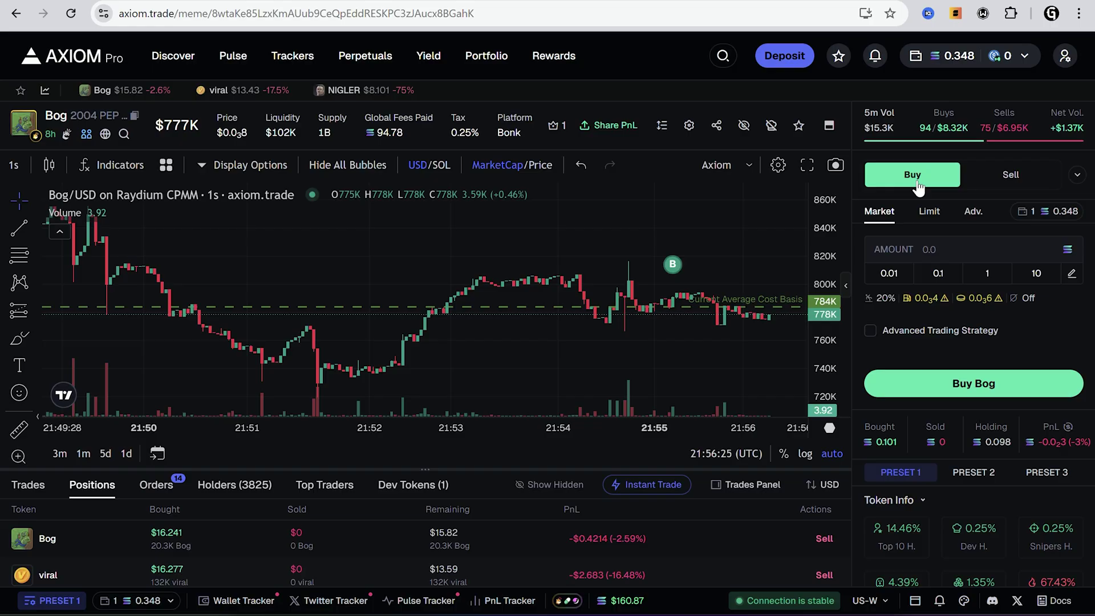
left_click(927, 211)
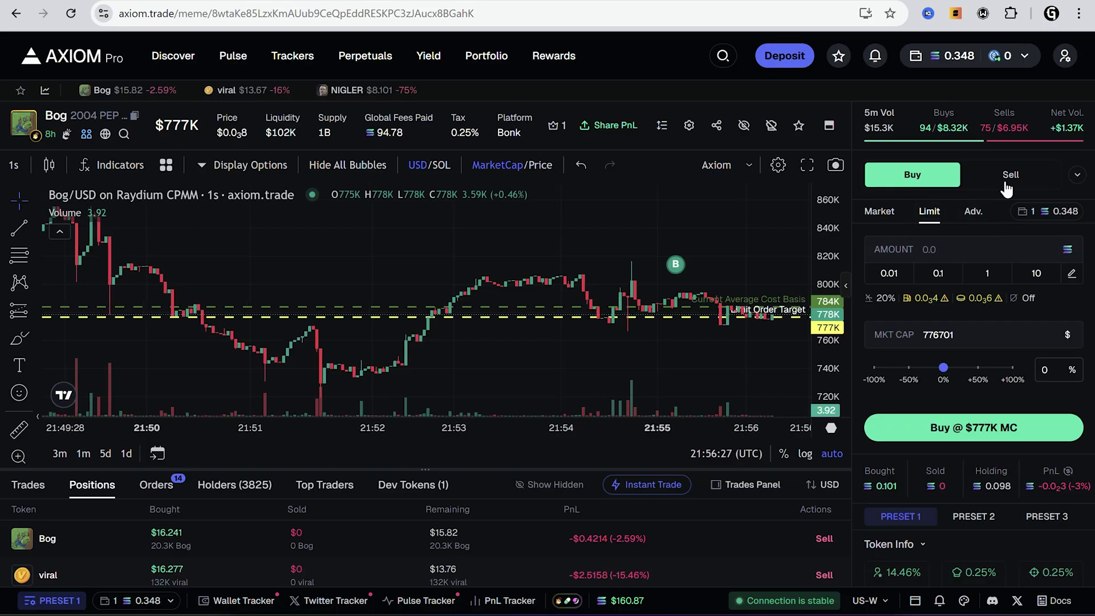
left_click(1010, 174)
left_click(886, 215)
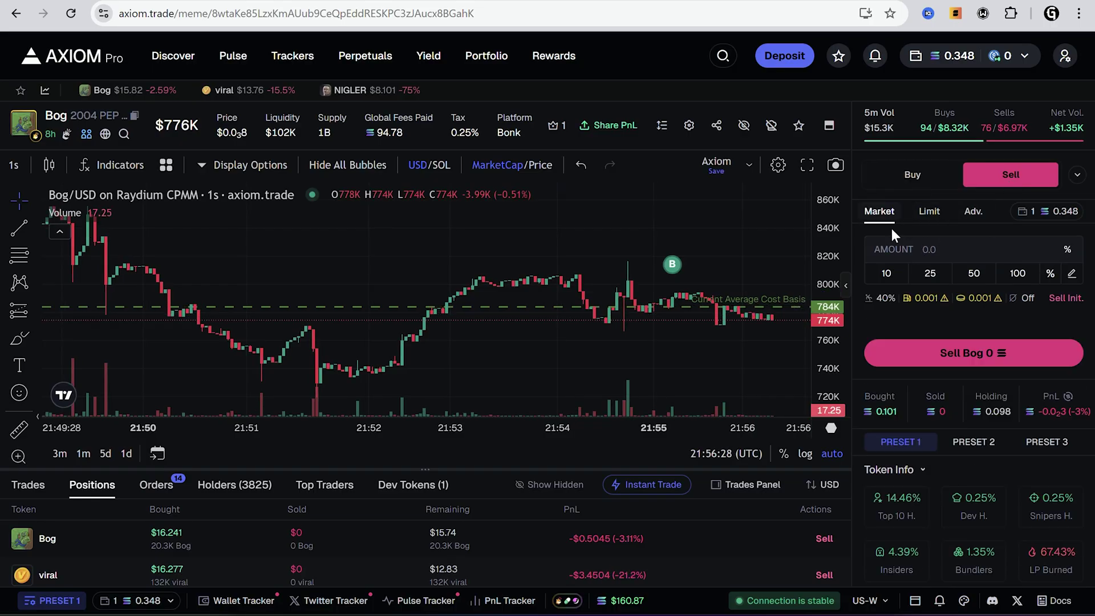
left_click(929, 212)
left_click(1017, 273)
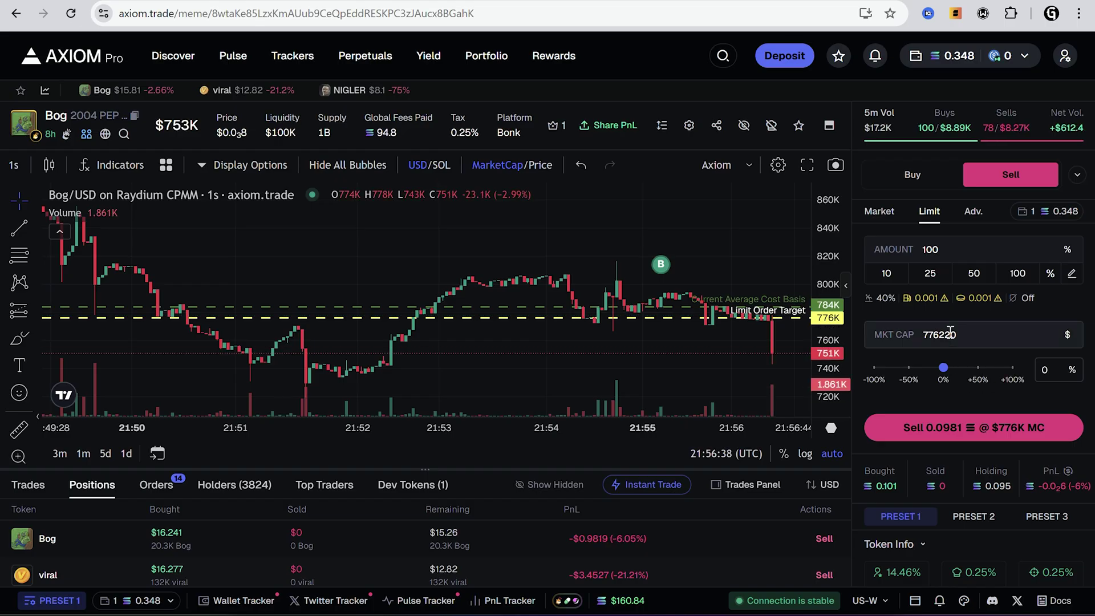
double_click(942, 334)
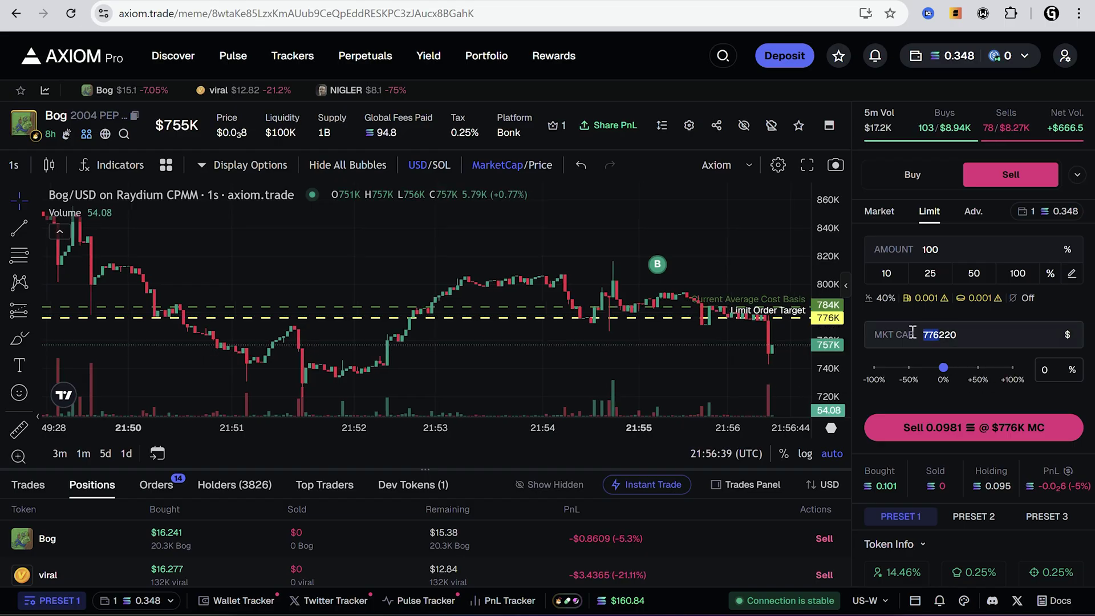
left_click(1013, 379)
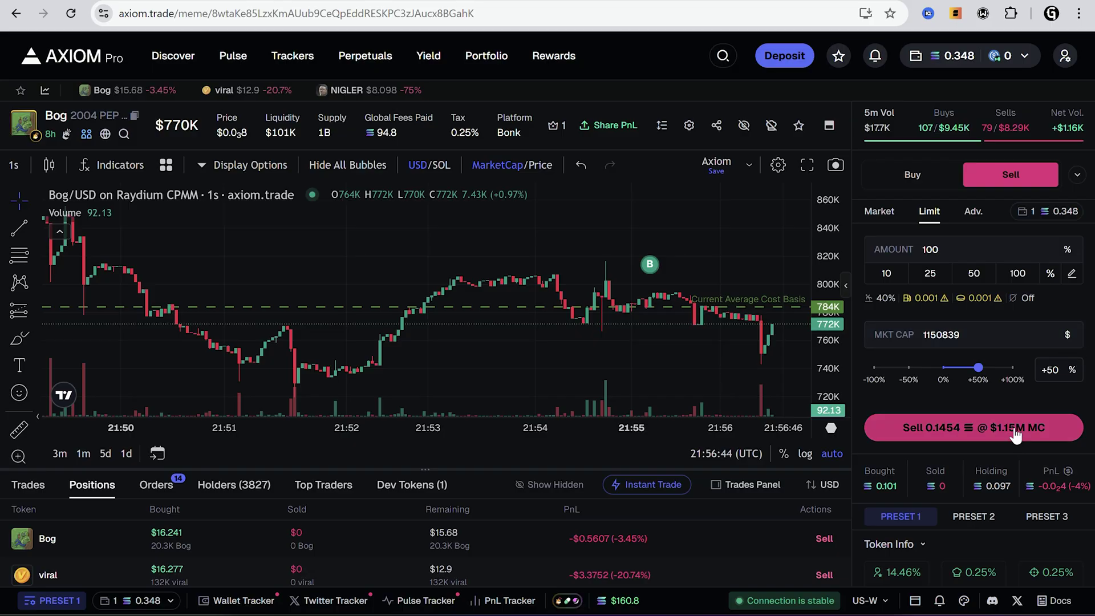
scroll(742, 318, "down", 5)
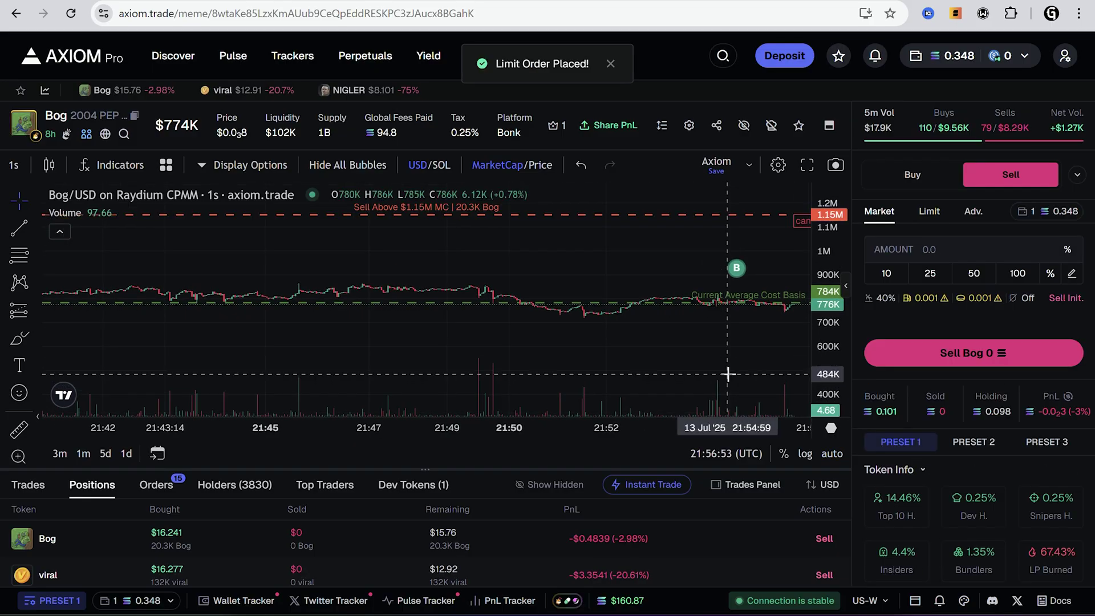
left_click_drag(728, 374, 628, 317)
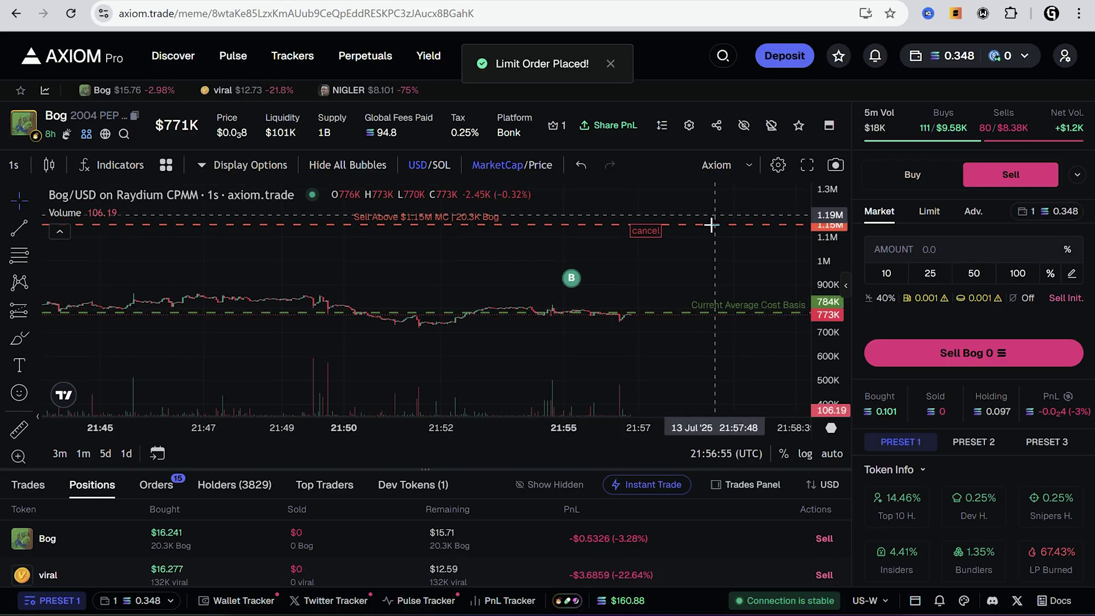
left_click(233, 56)
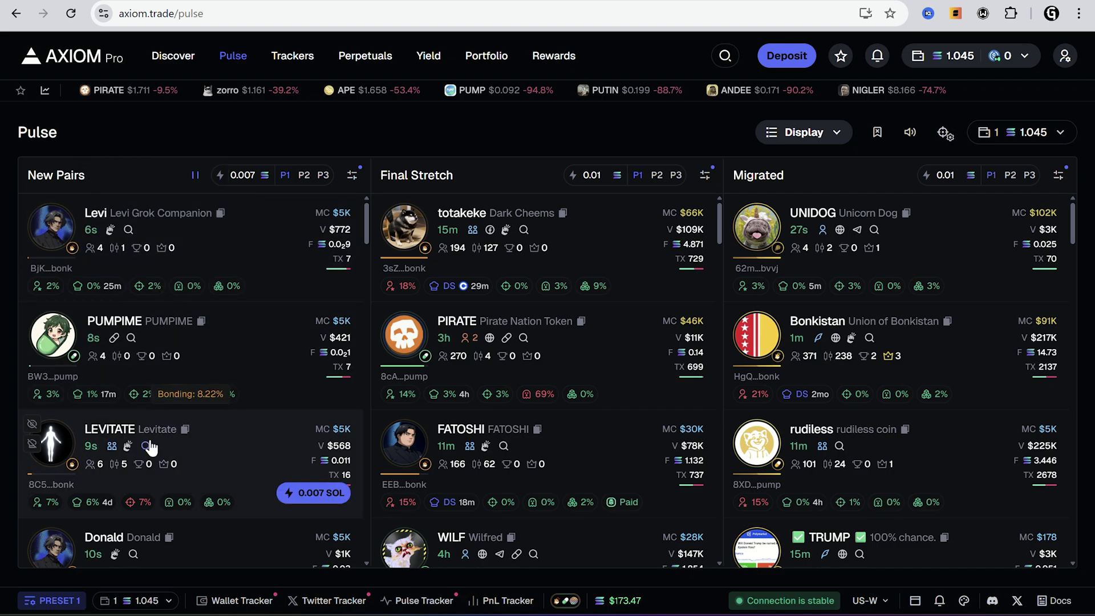
mouse_move(197, 462)
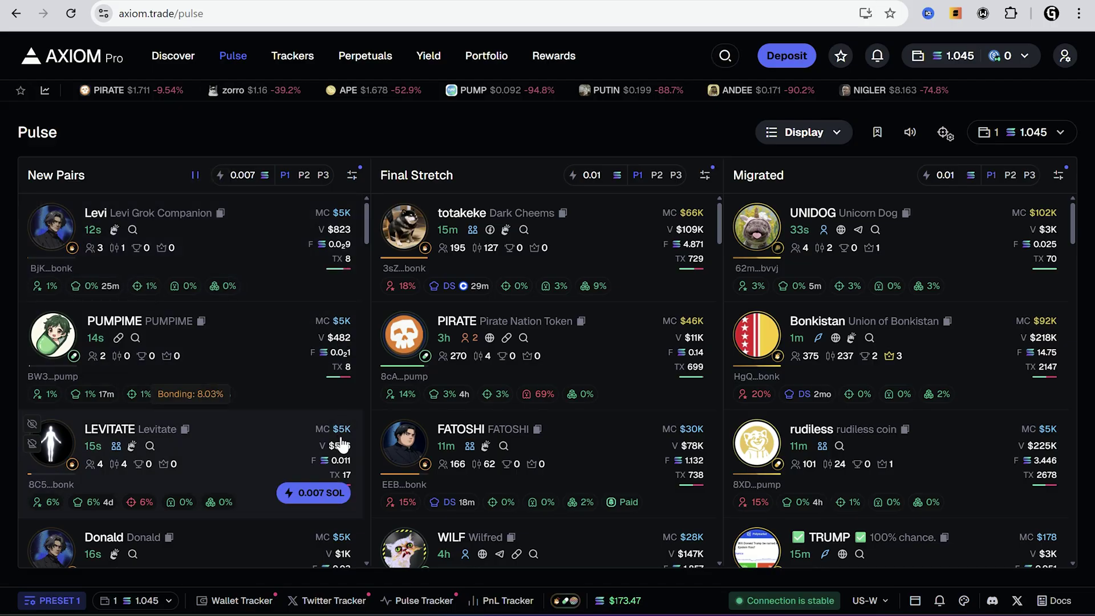
scroll(345, 420, "down", 2)
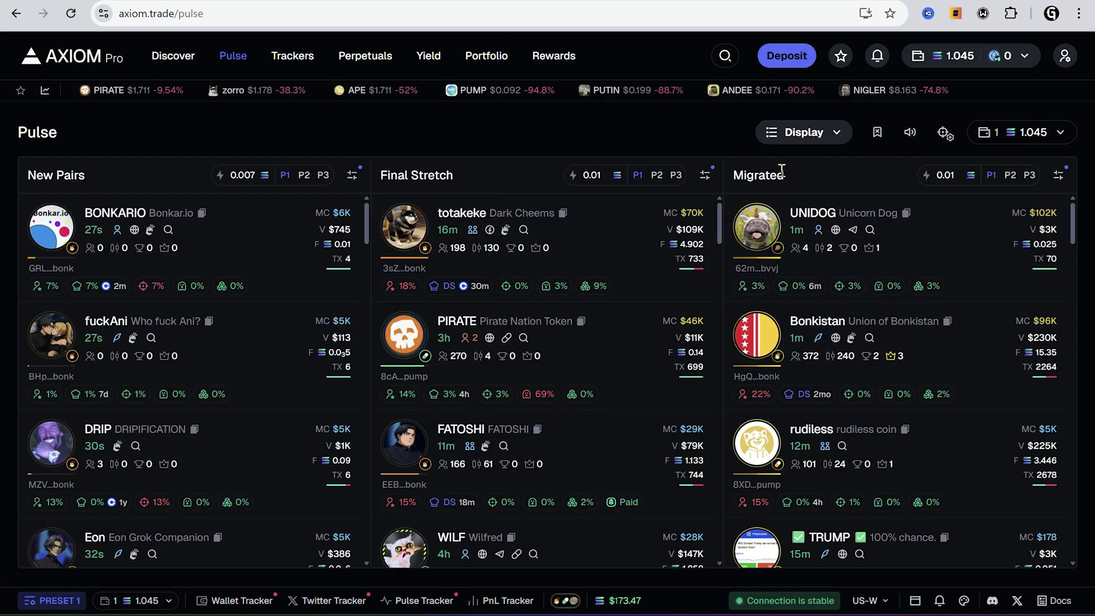
left_click(825, 137)
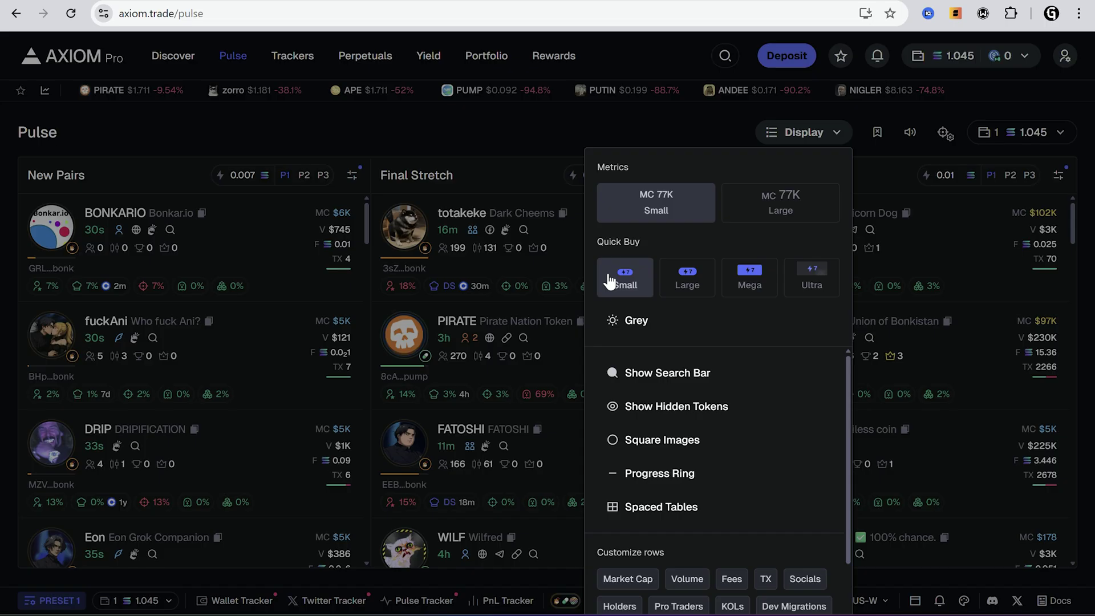
left_click(671, 477)
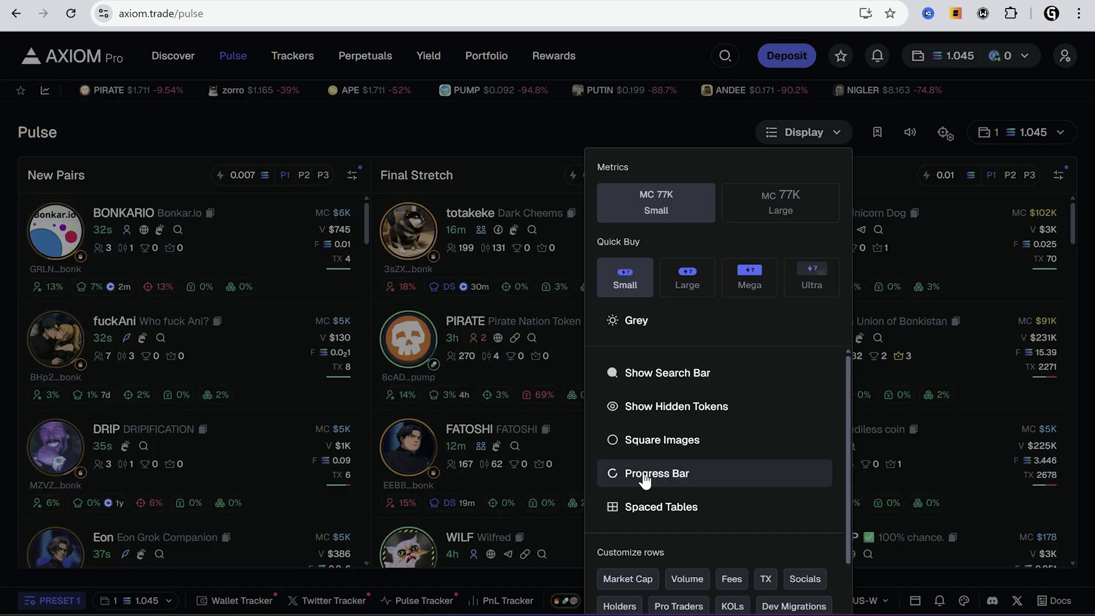
left_click(637, 479)
left_click(506, 120)
scroll(402, 363, "down", 3)
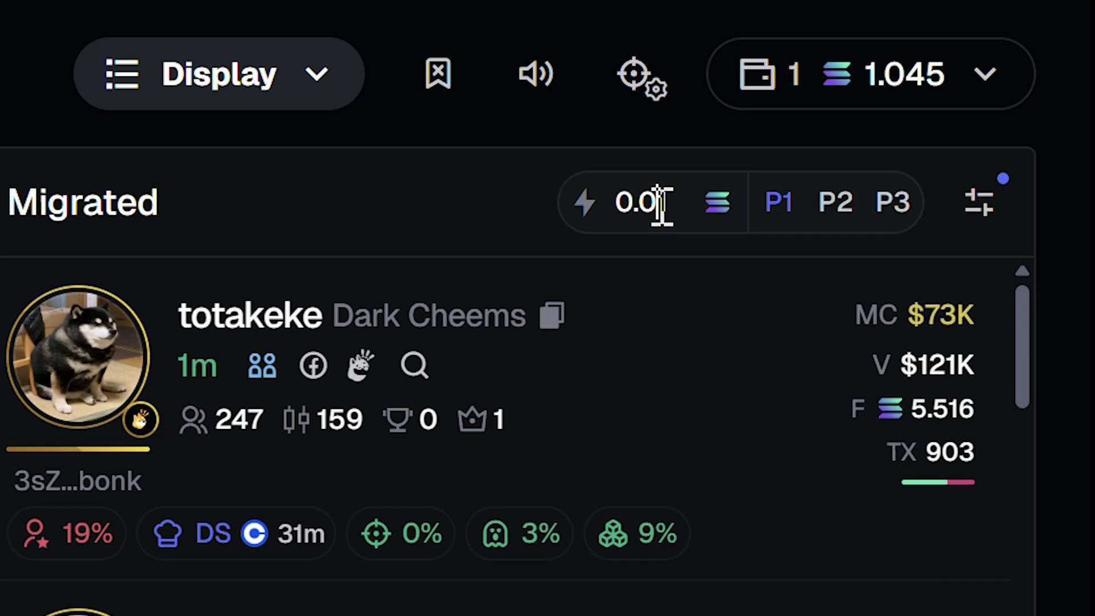
left_click(661, 206)
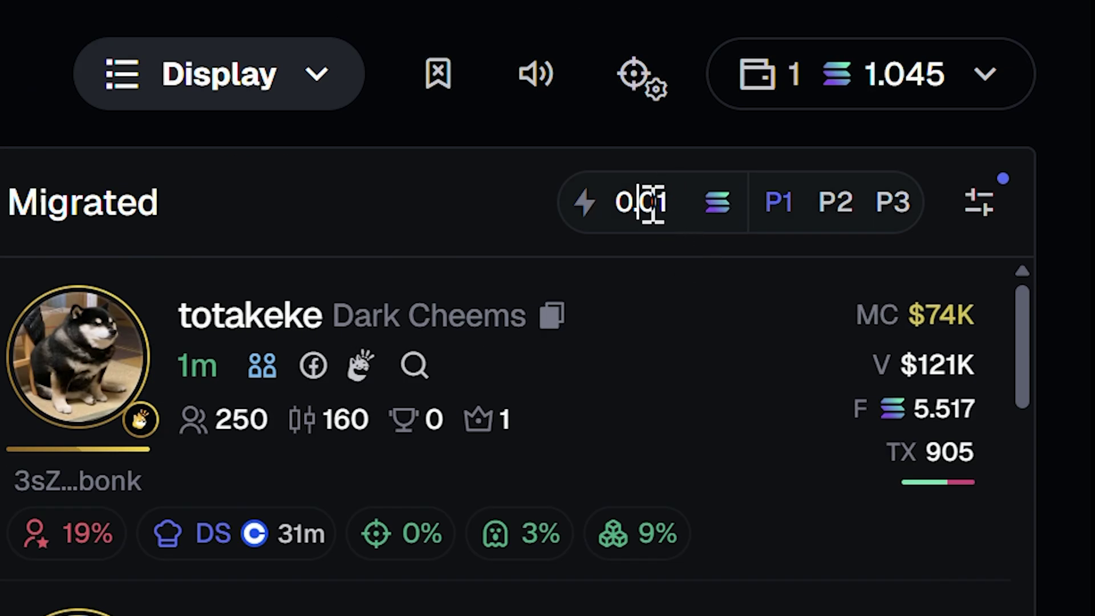
left_click(777, 233)
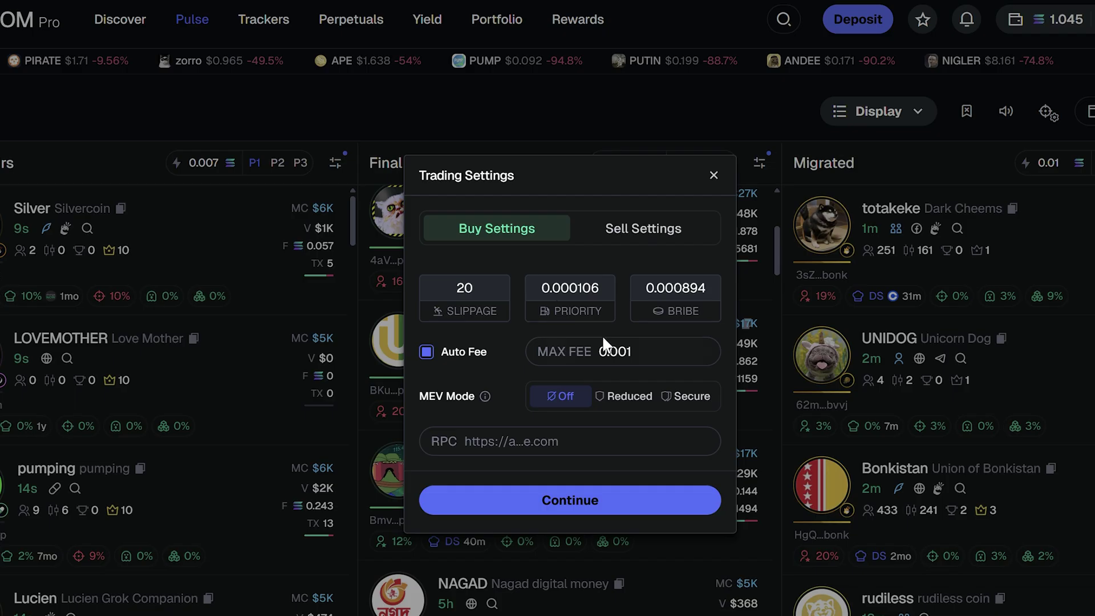
left_click(714, 175)
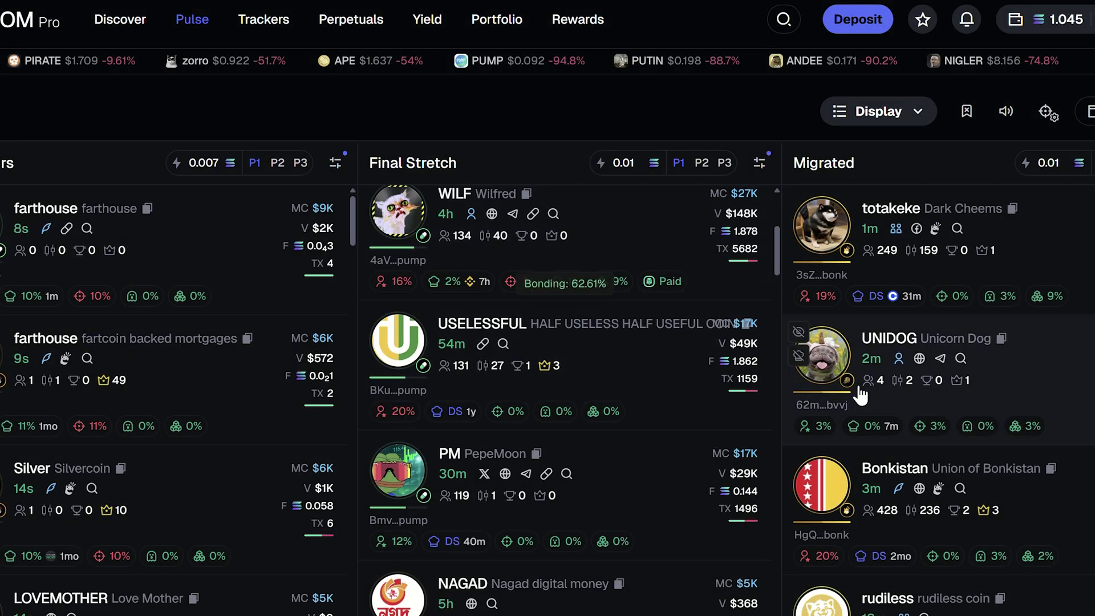
left_click(1059, 175)
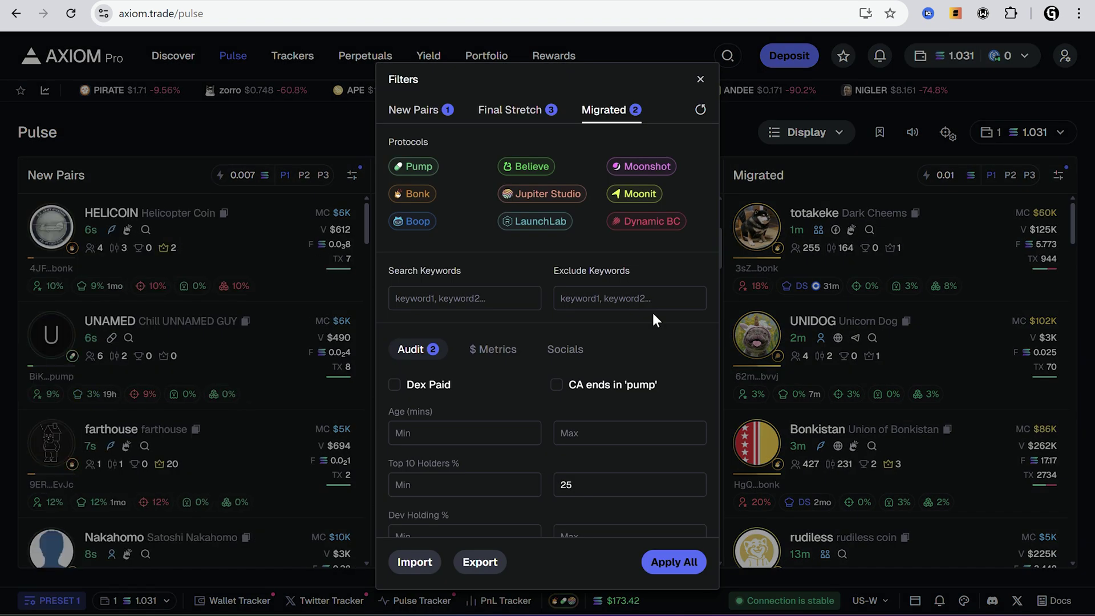
left_click(701, 79)
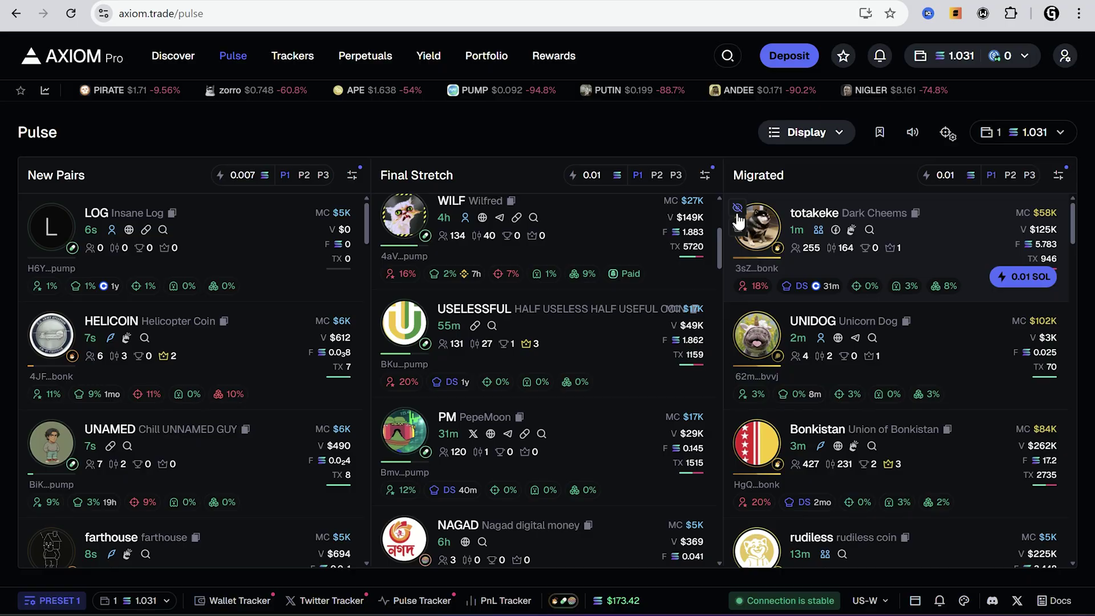
left_click(240, 601)
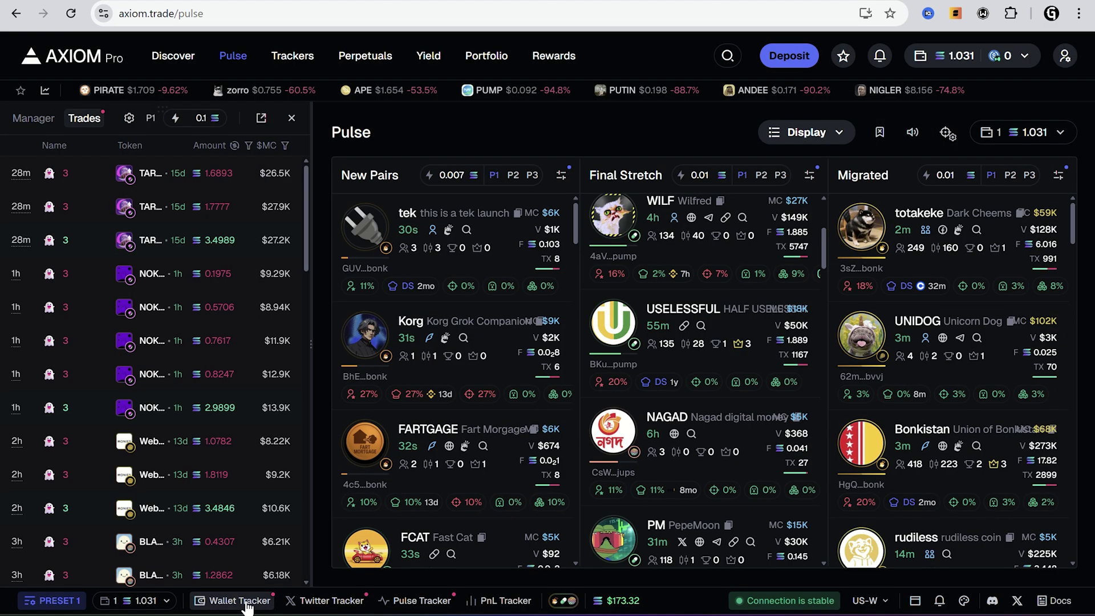
left_click(28, 118)
left_click(266, 152)
left_click(393, 351)
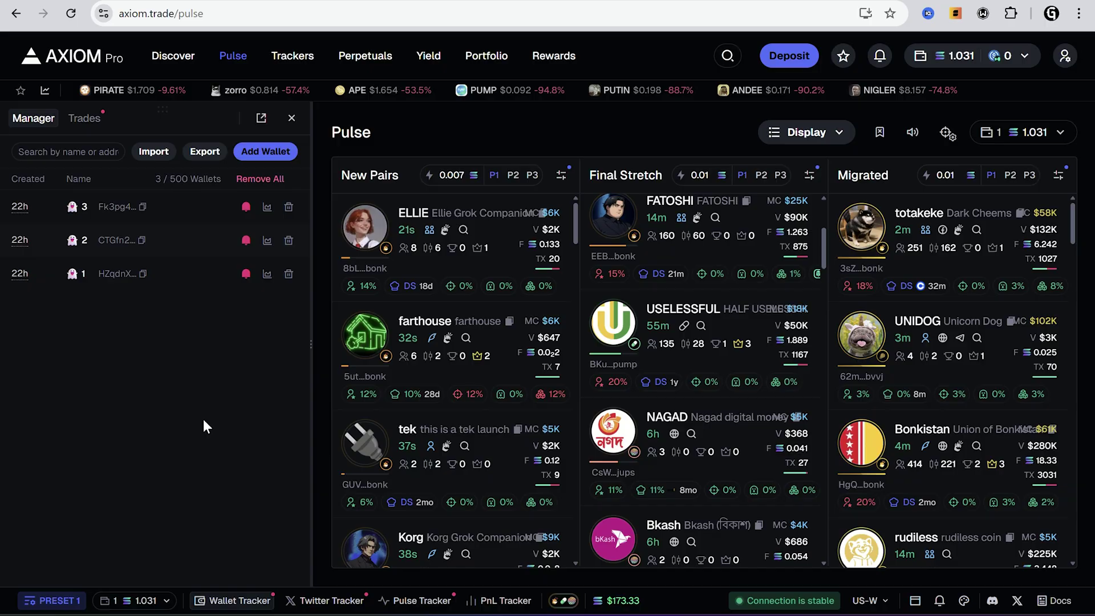
left_click(83, 120)
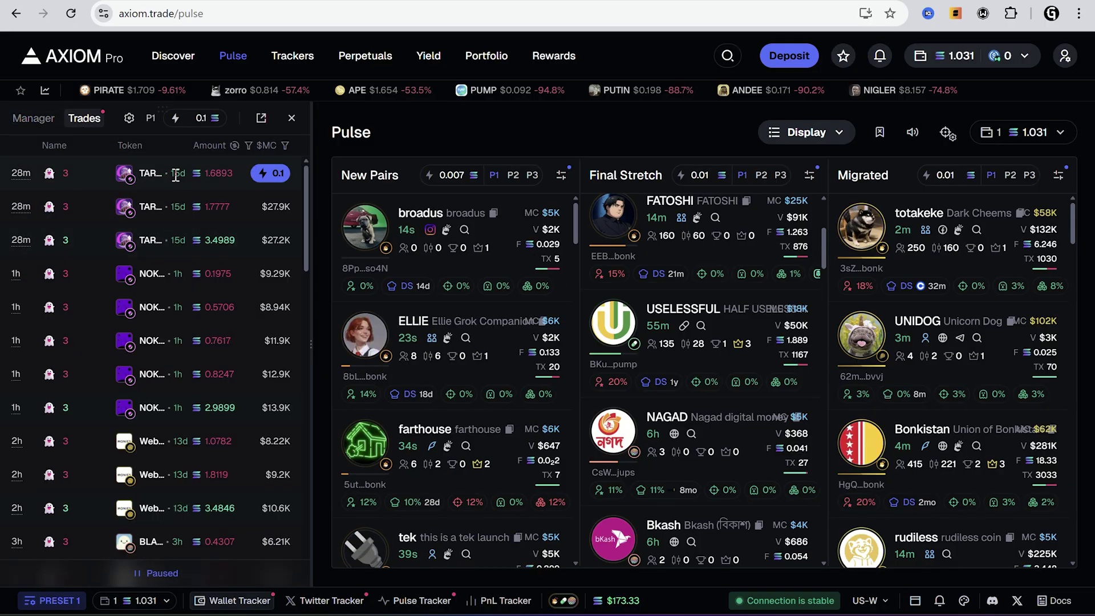
left_click(240, 600)
left_click(325, 600)
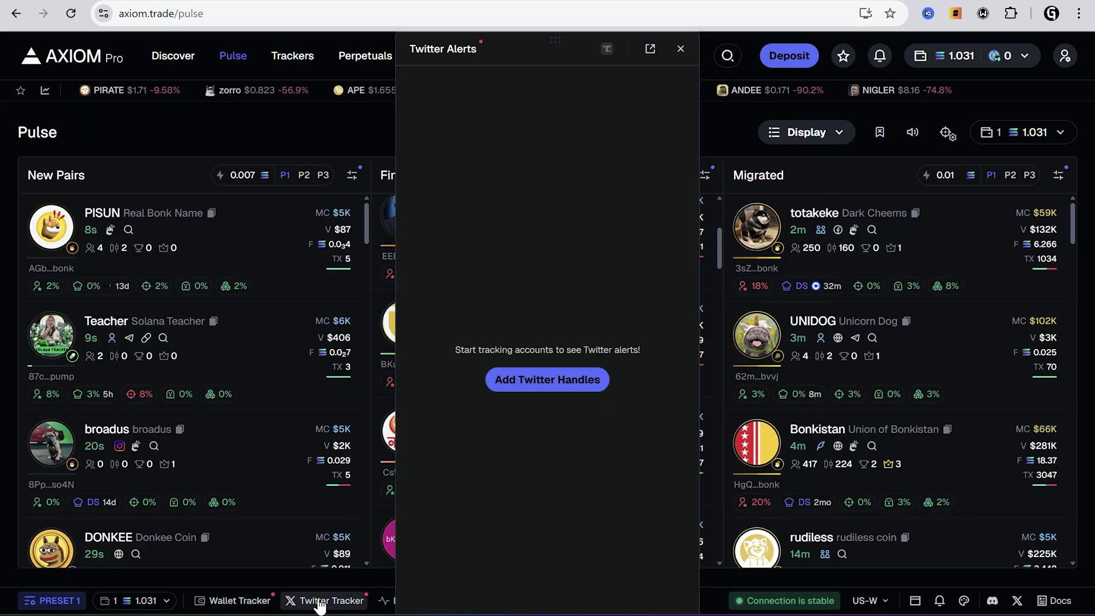
left_click(531, 383)
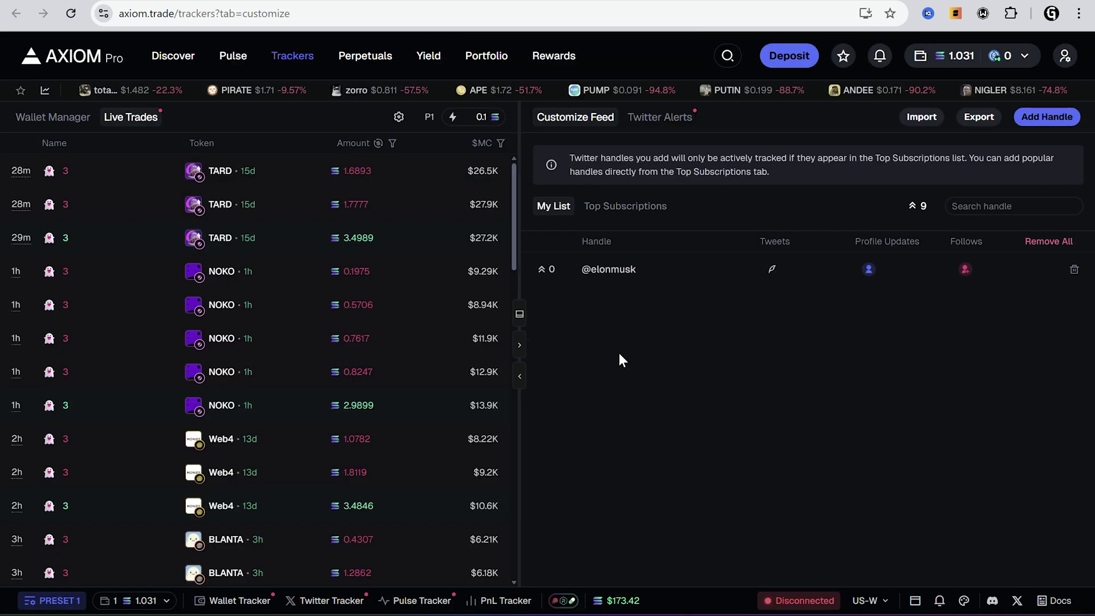
key("alt+Left")
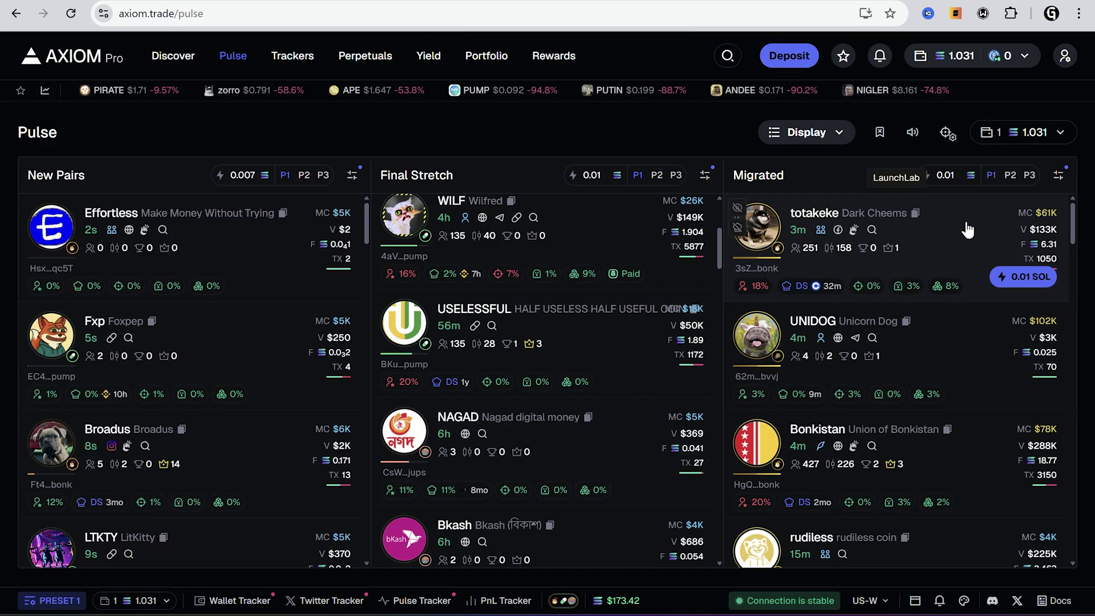
Step: Open totakeke, then view the Portfolio history's Top 100 trades ranked by PNL
left_click(967, 230)
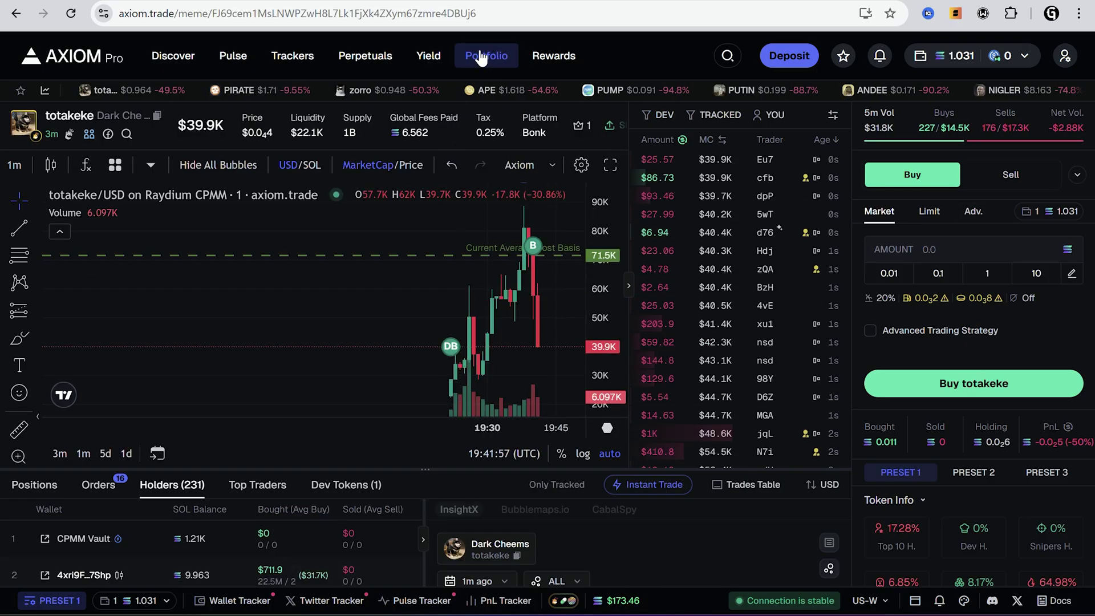
left_click(481, 58)
scroll(497, 133, "down", 2)
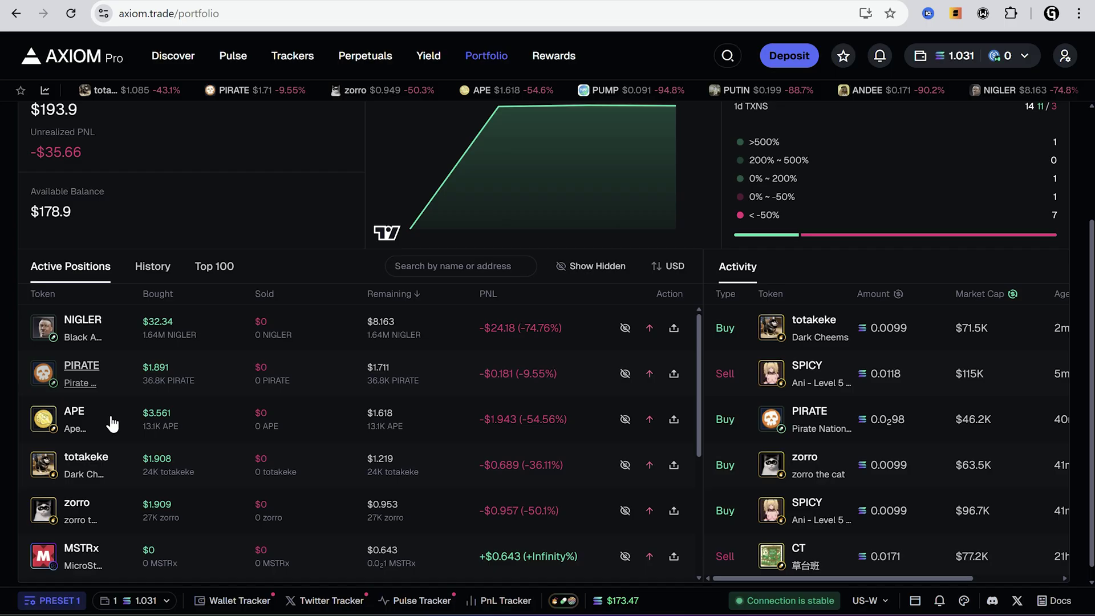
left_click(152, 267)
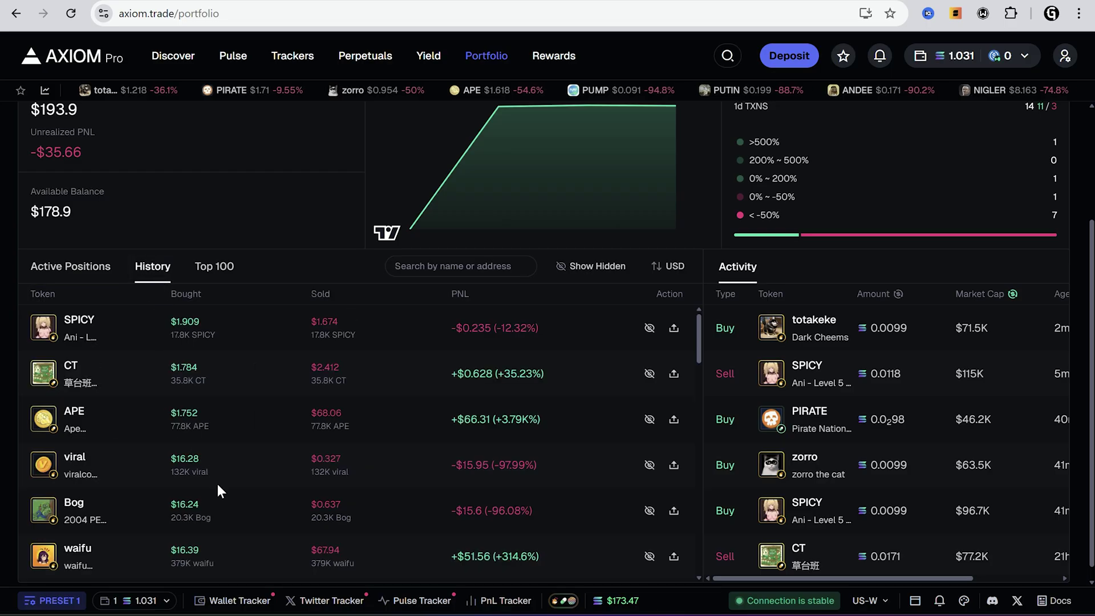
left_click(214, 267)
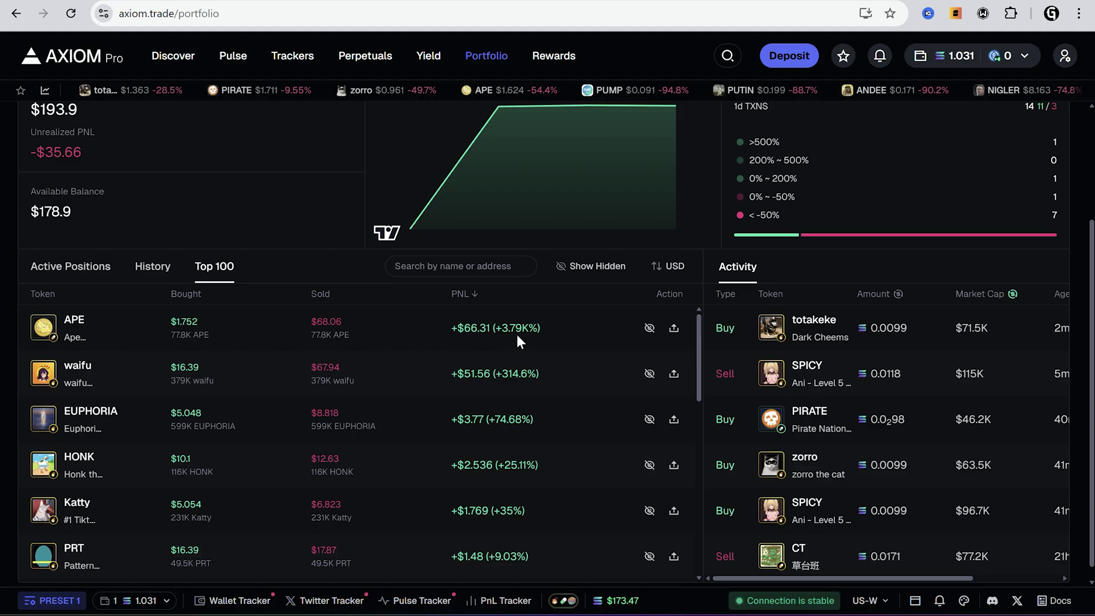
Step: Instantly sell the entire APE position from its token page and open the +3,785% PnL share card
left_click(603, 328)
left_click_drag(562, 541, 681, 542)
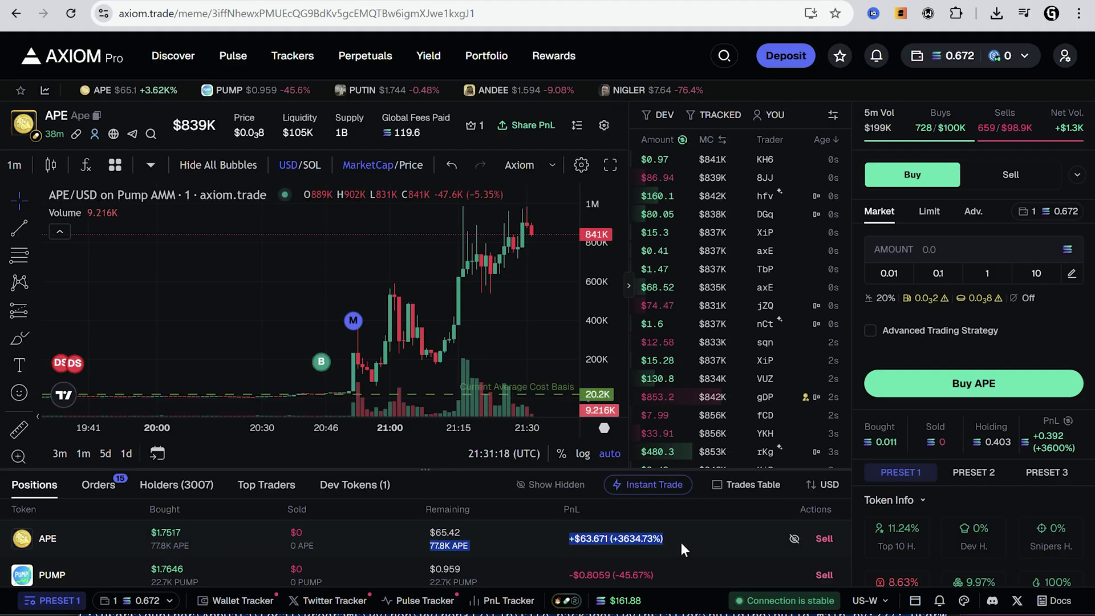
left_click(681, 543)
left_click(824, 540)
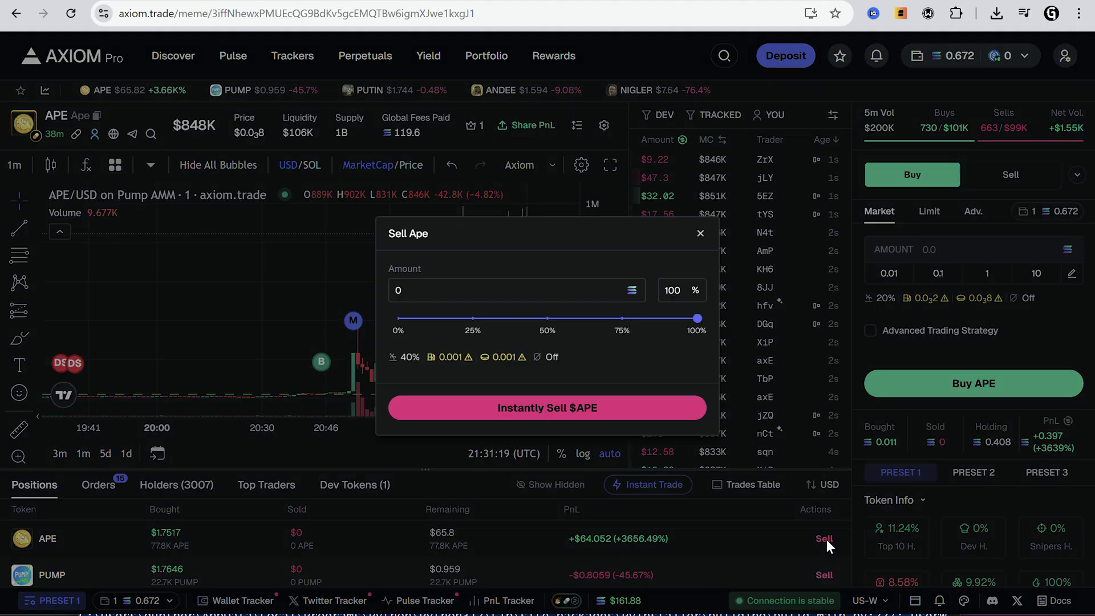
left_click(587, 419)
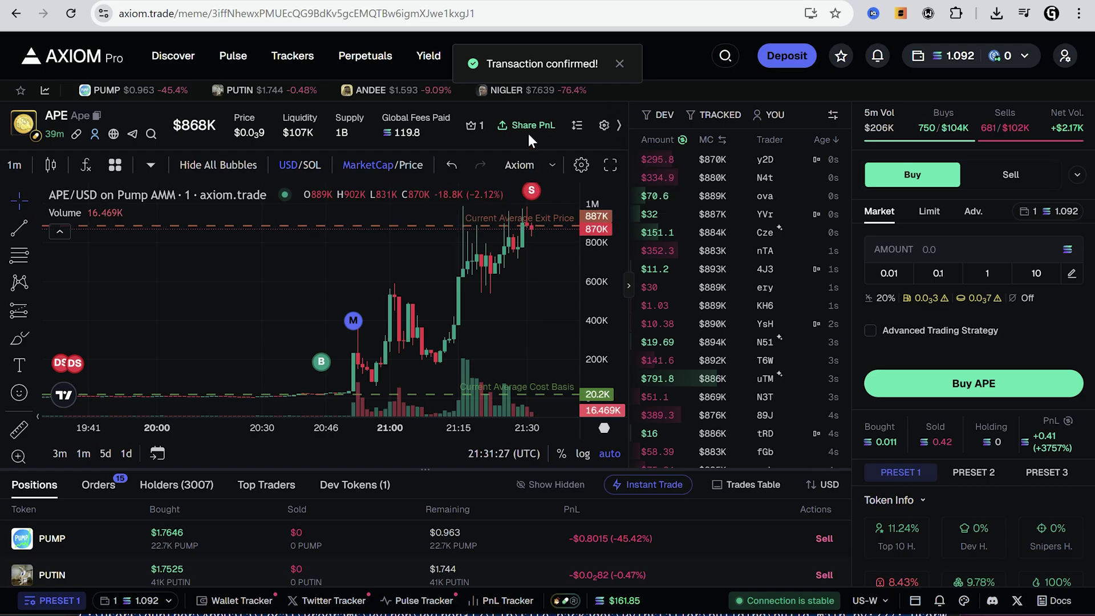
left_click(529, 128)
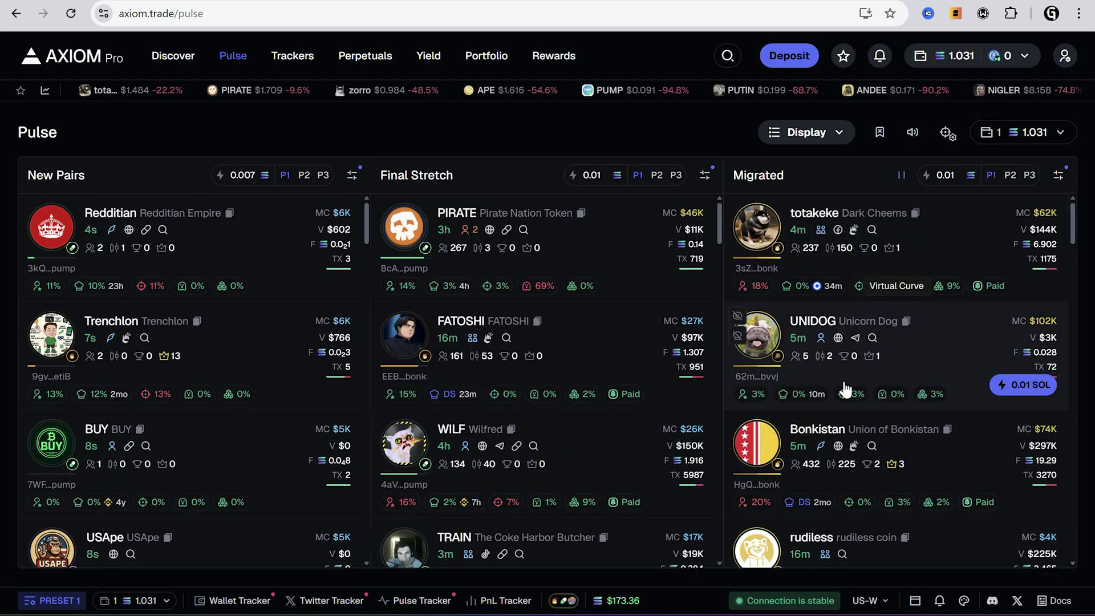
mouse_move(899, 462)
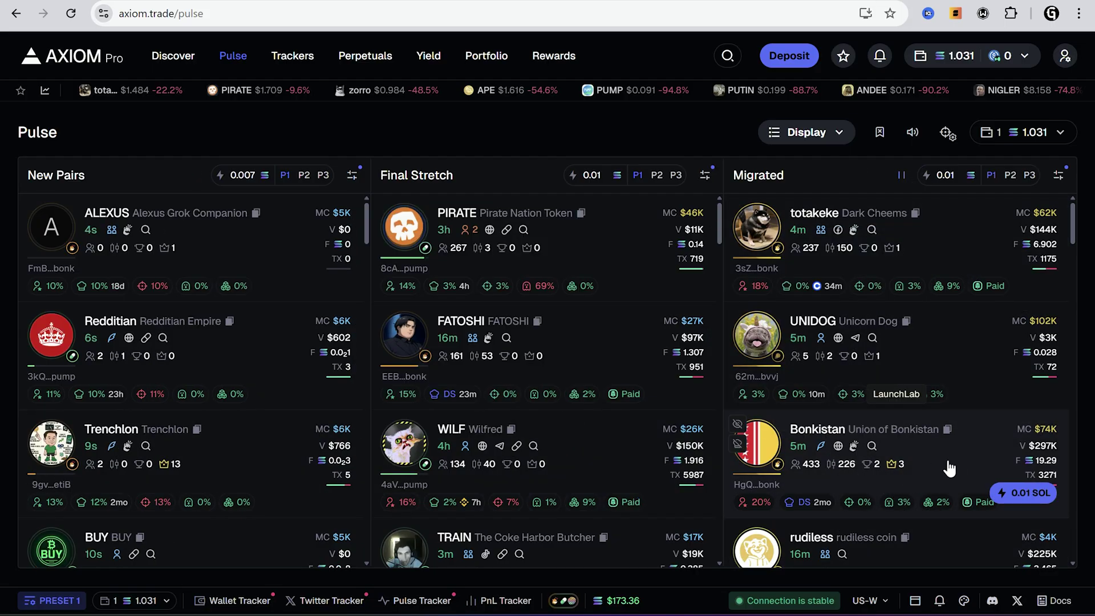
scroll(955, 466, "down", 1)
scroll(958, 514, "down", 1)
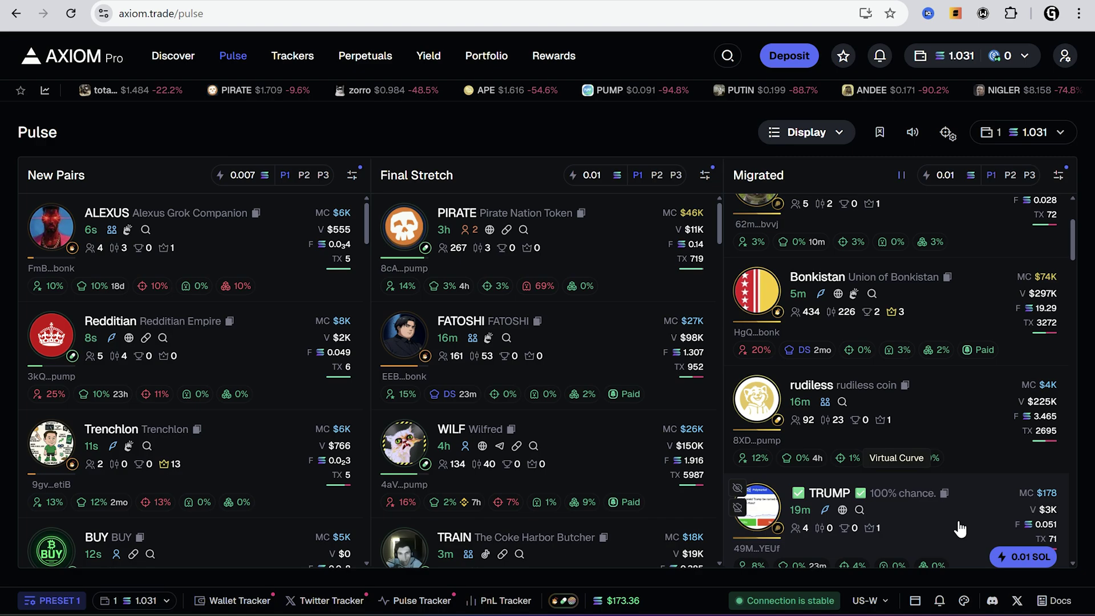
scroll(958, 525, "down", 1)
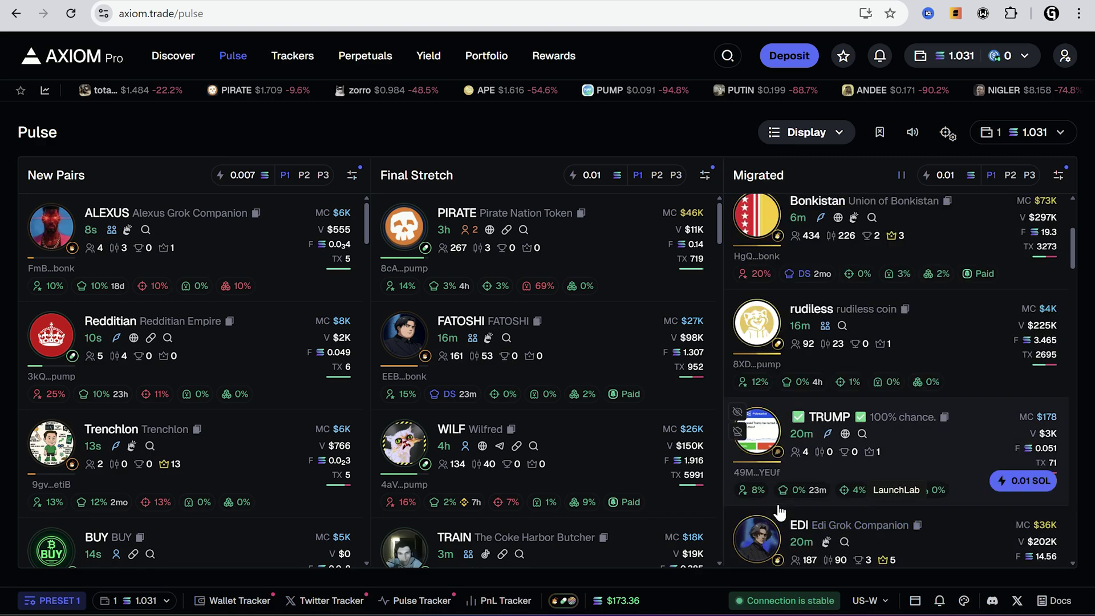